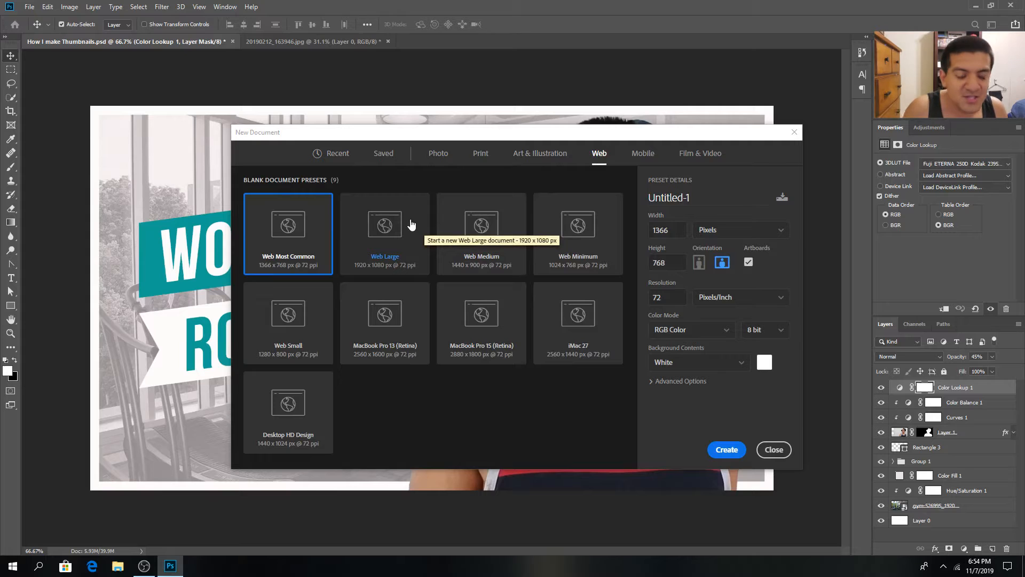
# Create a new document from the Web Large preset, 1920 x 1080 px at 72 ppi, with artboards turned off.
pyautogui.click(394, 226)
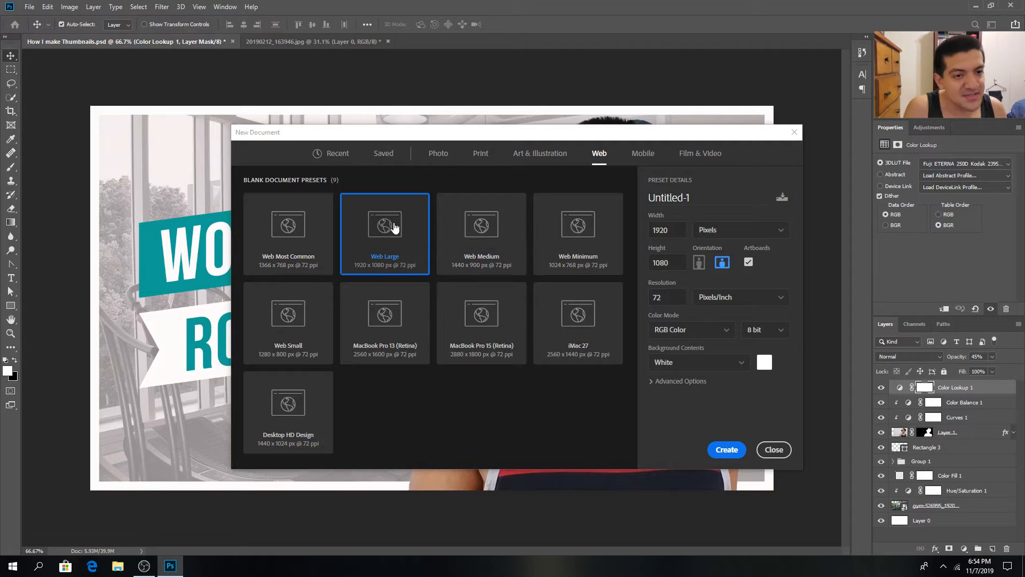
pyautogui.click(748, 264)
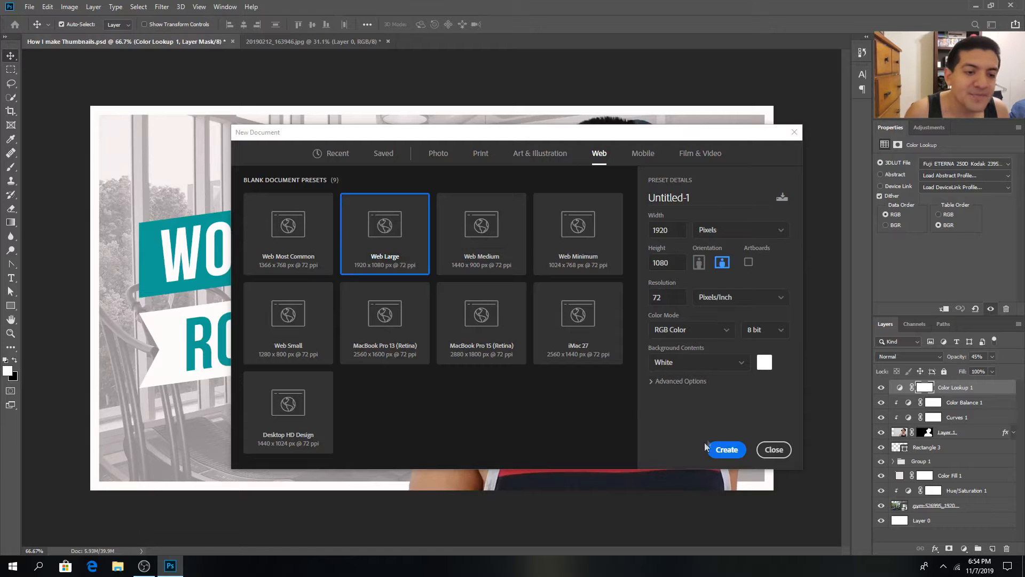
pyautogui.click(727, 450)
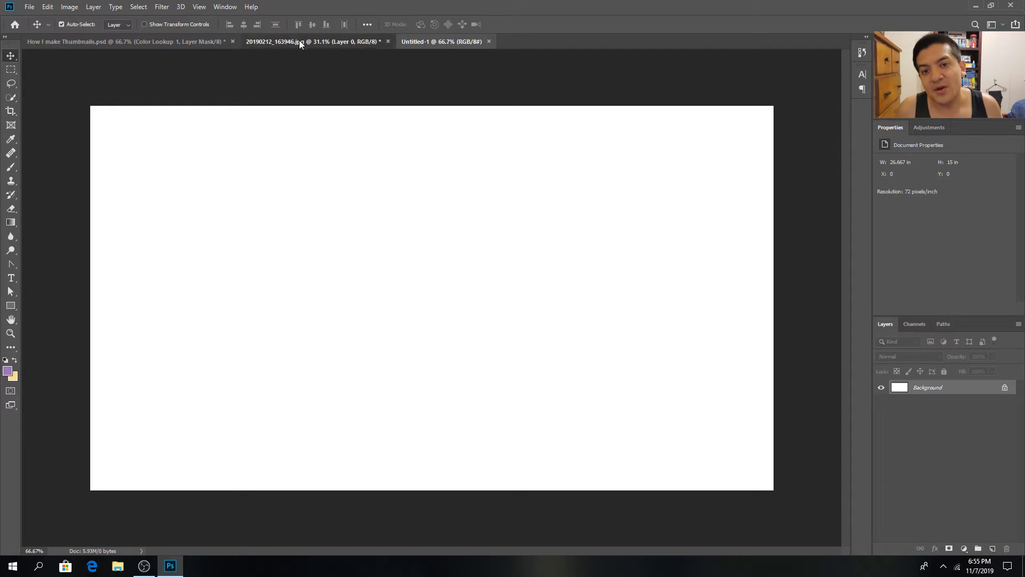
# In the 20190212_163946.jpg document, select the man with the Quick Selection tool and mask out the background on Layer 0.
pyautogui.click(315, 41)
pyautogui.press('w')
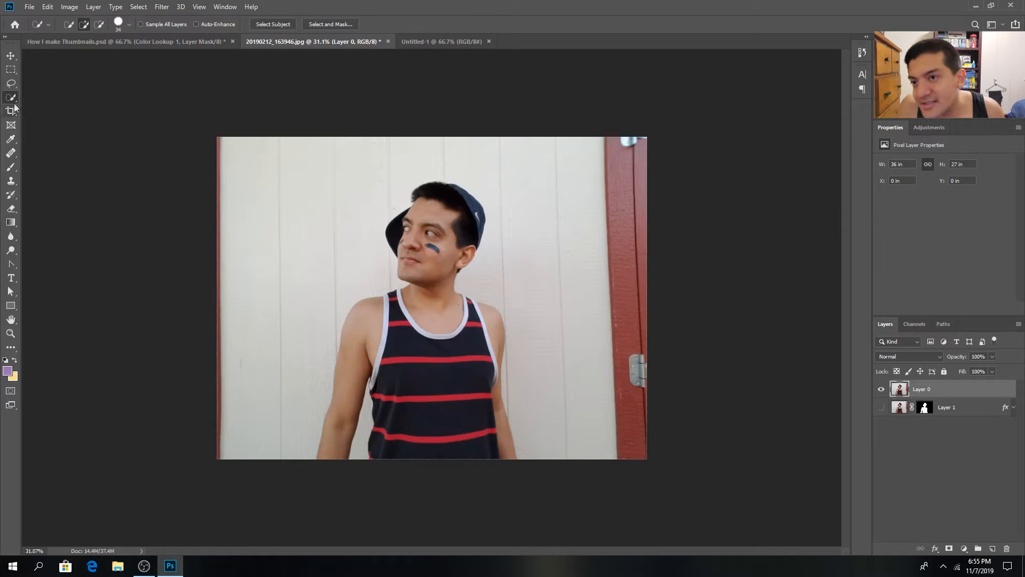
pyautogui.moveTo(451, 200)
pyautogui.mouseDown()
pyautogui.moveTo(443, 226)
pyautogui.moveTo(408, 223)
pyautogui.moveTo(411, 238)
pyautogui.moveTo(450, 247)
pyautogui.moveTo(436, 274)
pyautogui.mouseUp()
pyautogui.moveTo(466, 316)
pyautogui.mouseDown()
pyautogui.moveTo(487, 353)
pyautogui.moveTo(501, 437)
pyautogui.moveTo(471, 455)
pyautogui.moveTo(433, 387)
pyautogui.moveTo(374, 338)
pyautogui.moveTo(350, 371)
pyautogui.moveTo(389, 308)
pyautogui.mouseUp()
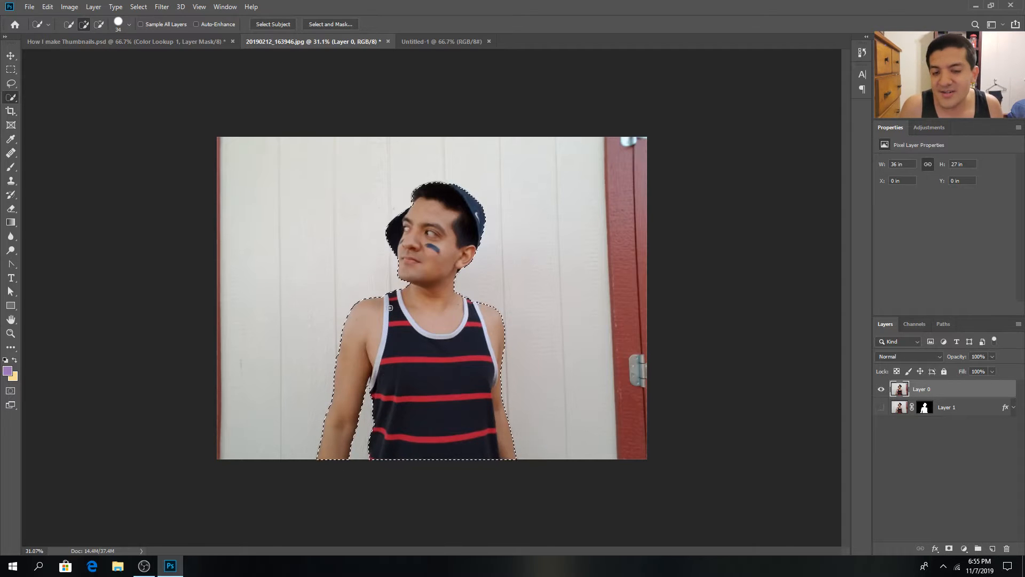
pyautogui.keyDown('alt'); pyautogui.scroll(3, 438, 307); pyautogui.keyUp('alt')
pyautogui.scroll(-2, 449, 326)
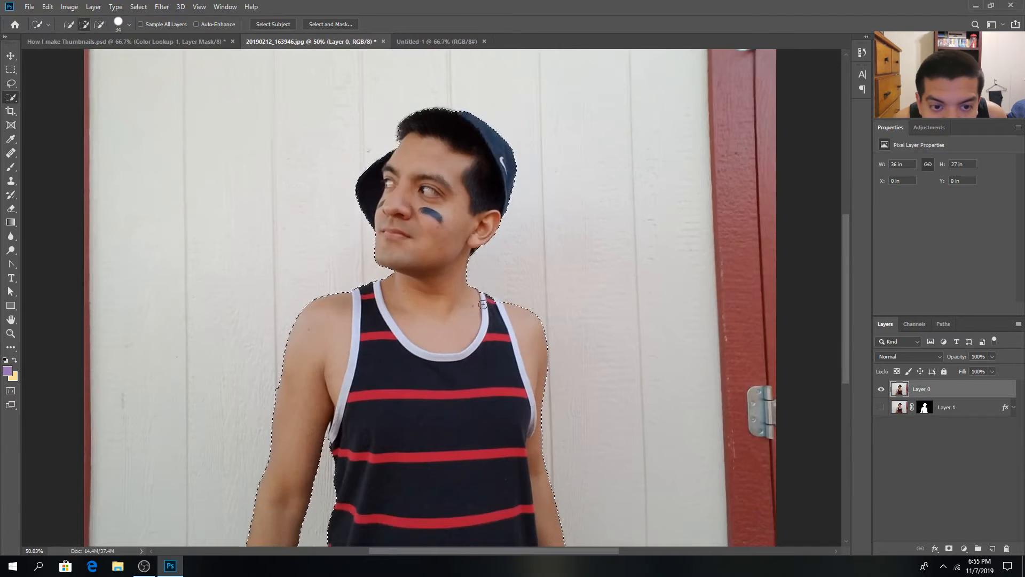
pyautogui.scroll(3, 503, 303)
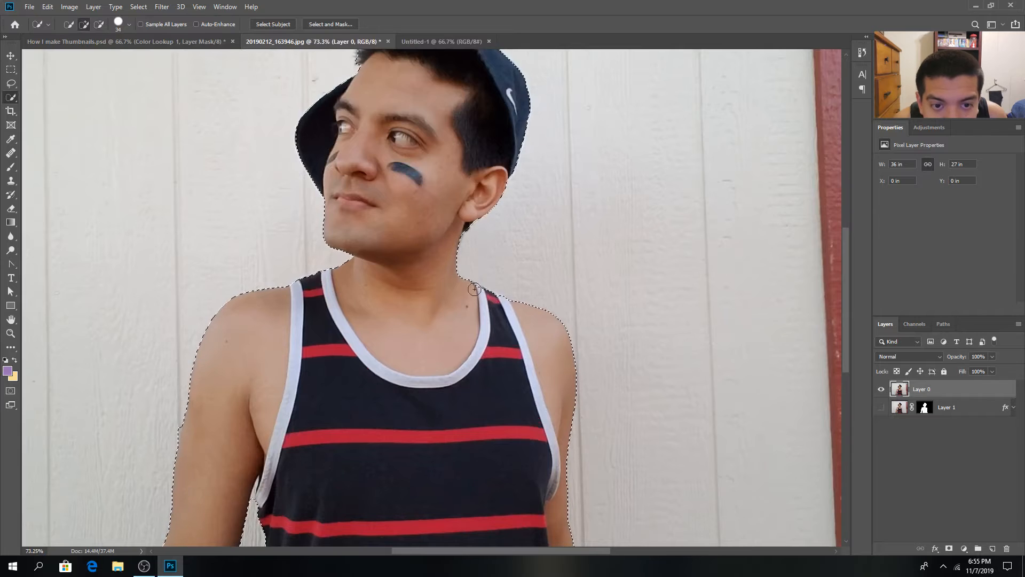
pyautogui.scroll(-5, 573, 335)
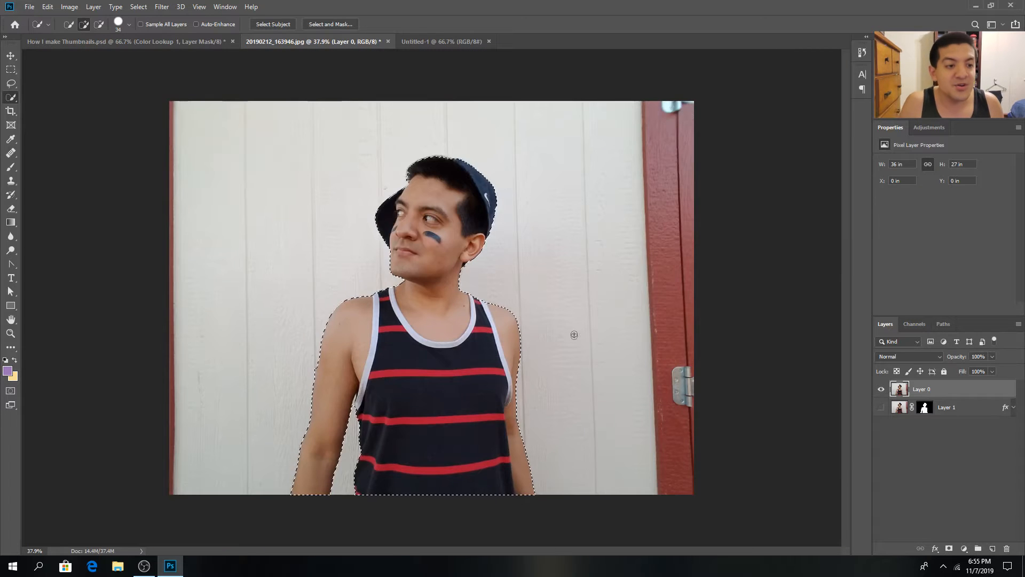
pyautogui.click(950, 550)
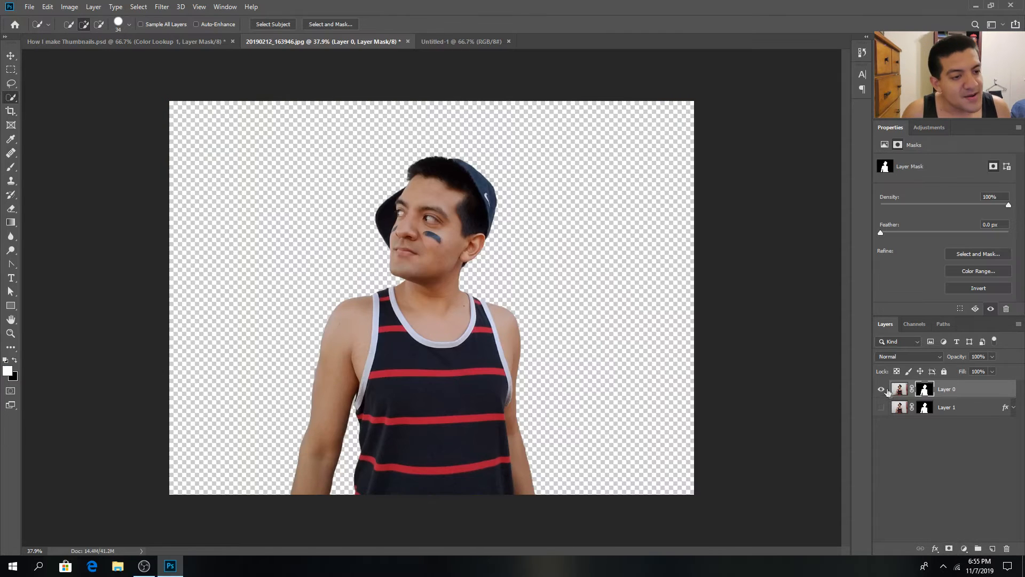
# Hide Layer 0, show the masked Layer 1, and copy that cutout of the man into the Untitled-1 document.
pyautogui.click(881, 389)
pyautogui.click(882, 407)
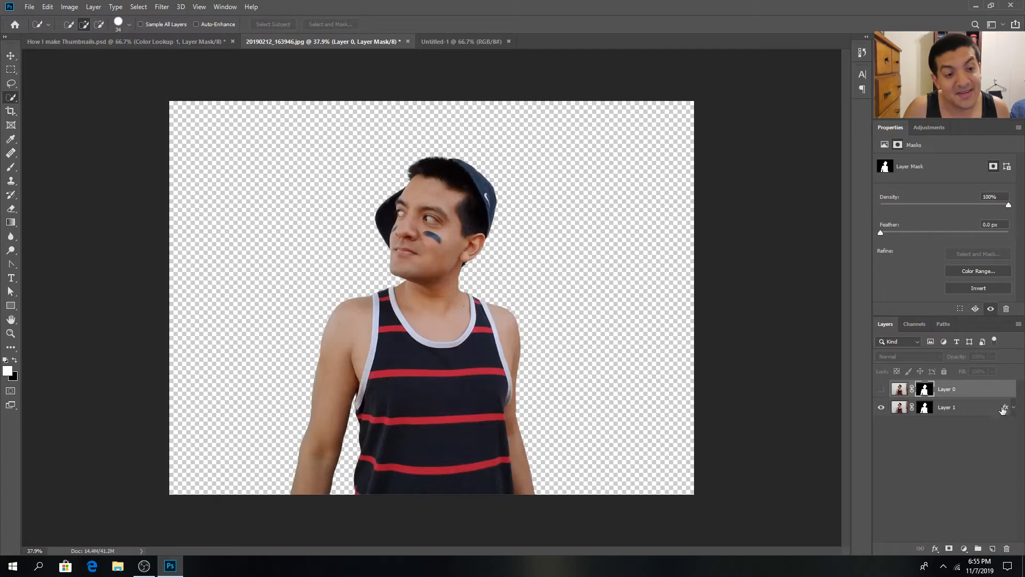
pyautogui.click(10, 57)
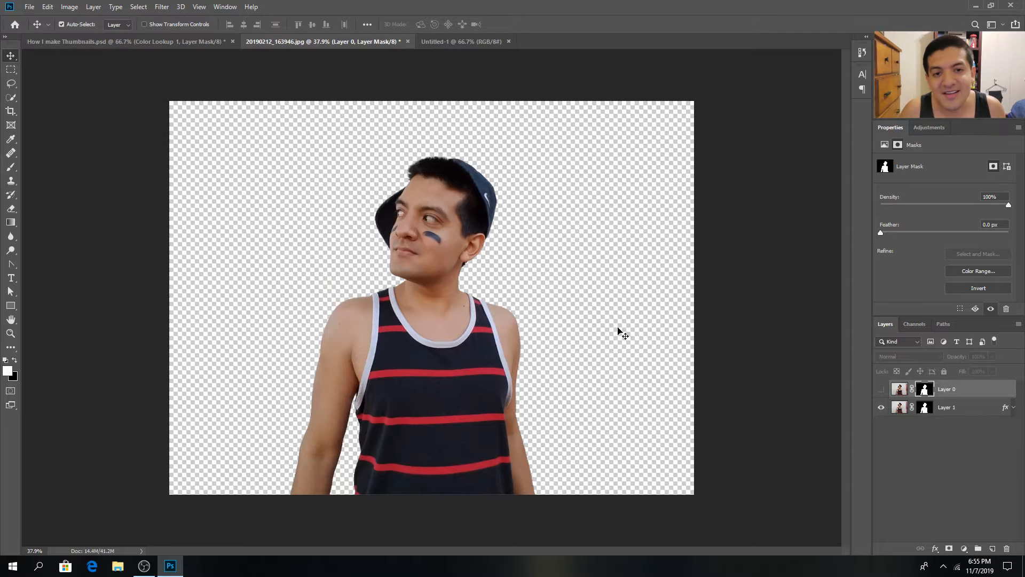
pyautogui.moveTo(430, 248); pyautogui.dragTo(438, 357)
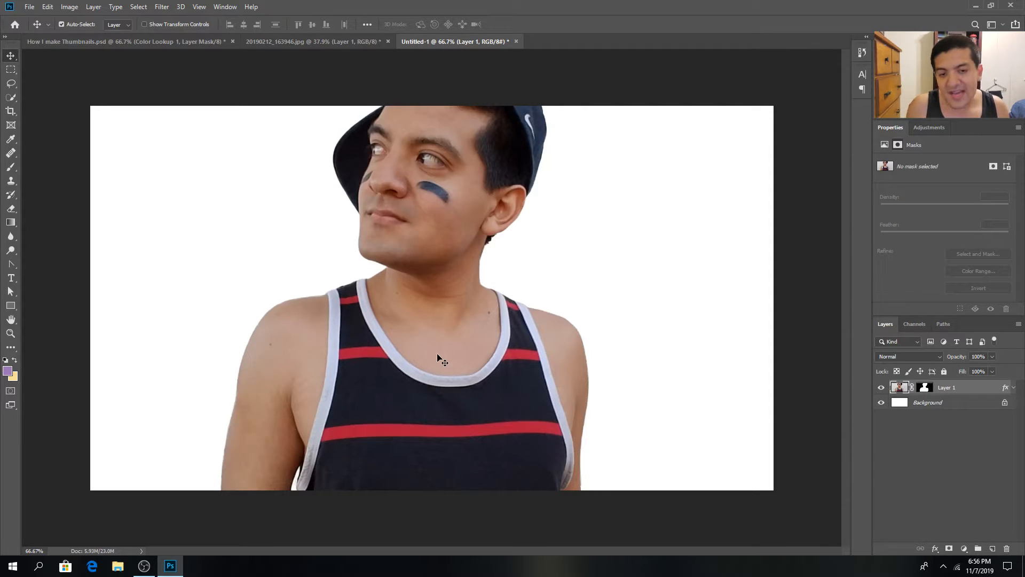
# Scale the man's cutout down proportionally and place it in the right half of the canvas with his whole head inside.
pyautogui.hotkey('ctrl', 't')
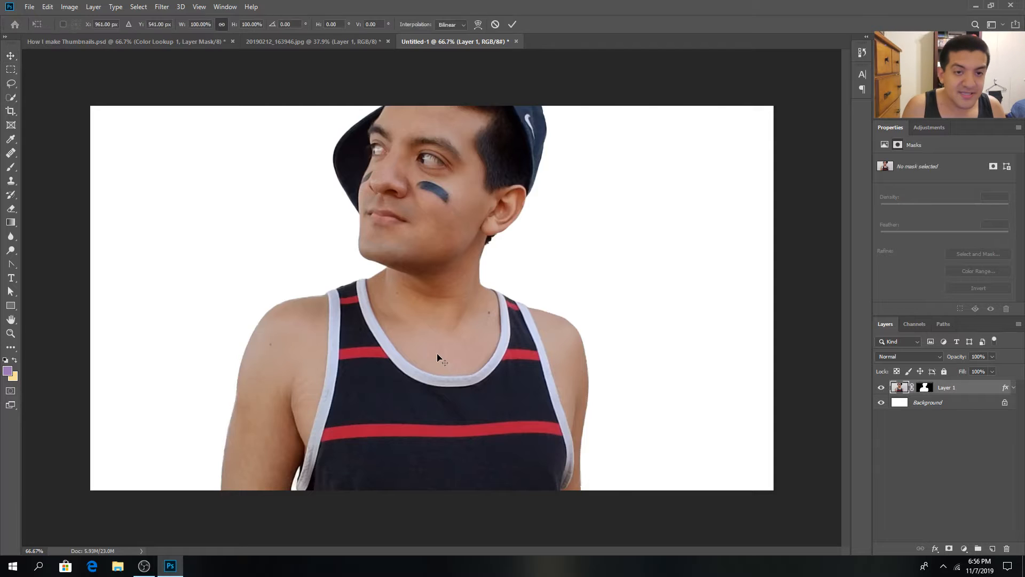
pyautogui.hotkey('ctrl', '0')
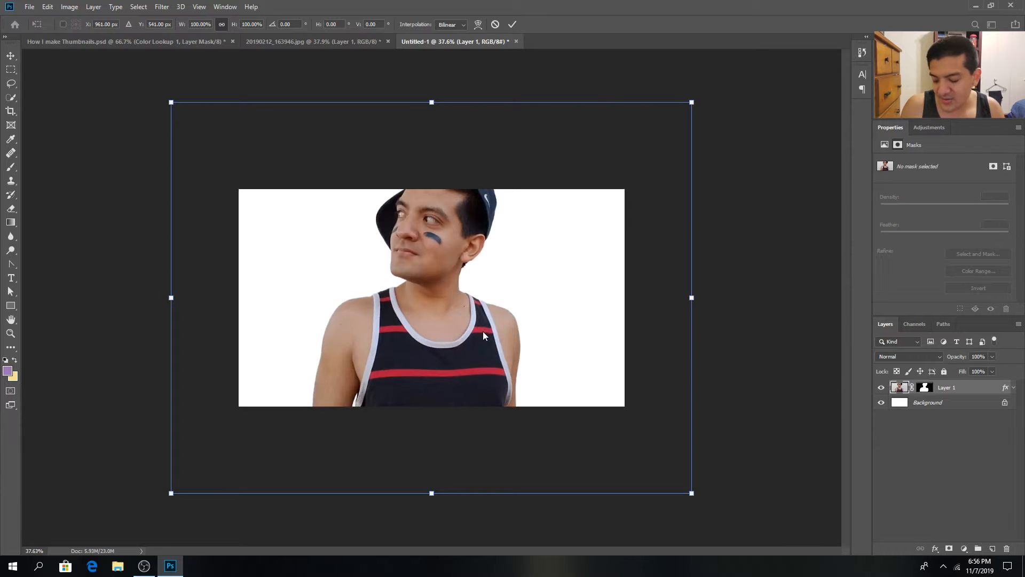
pyautogui.scroll(-2, 482, 331)
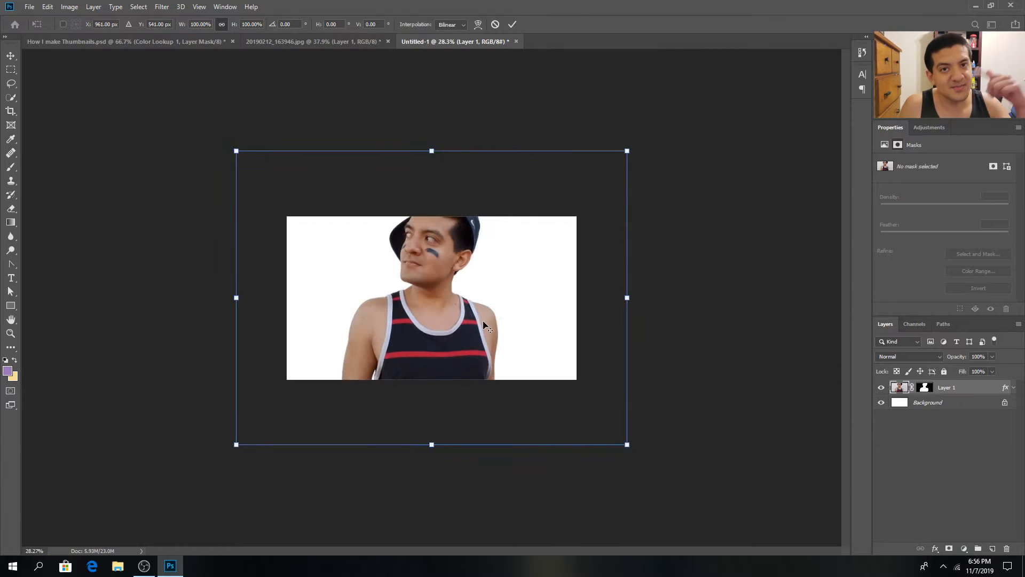
pyautogui.scroll(-3, 483, 322)
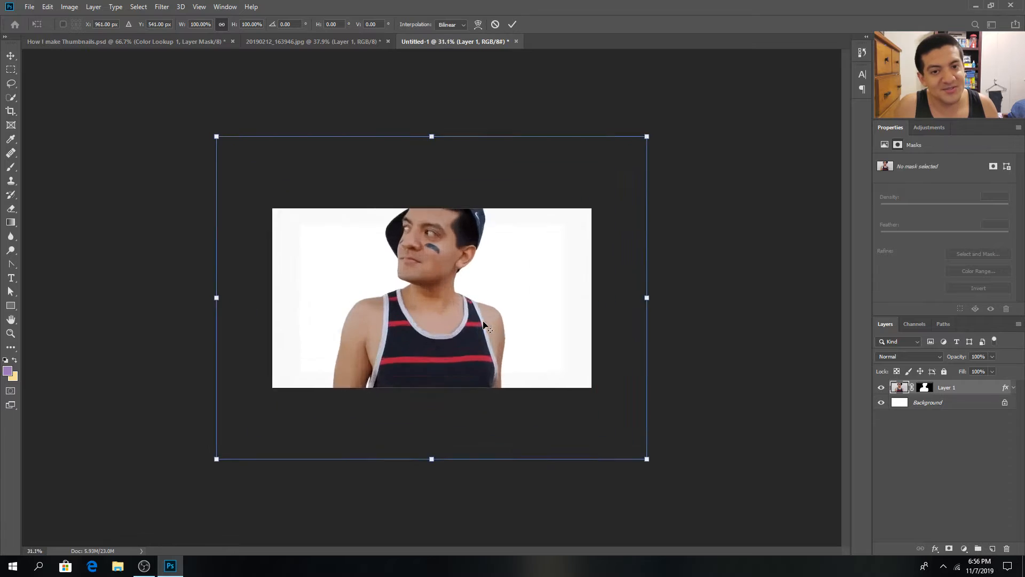
pyautogui.scroll(4, 483, 321)
pyautogui.scroll(3, 483, 321)
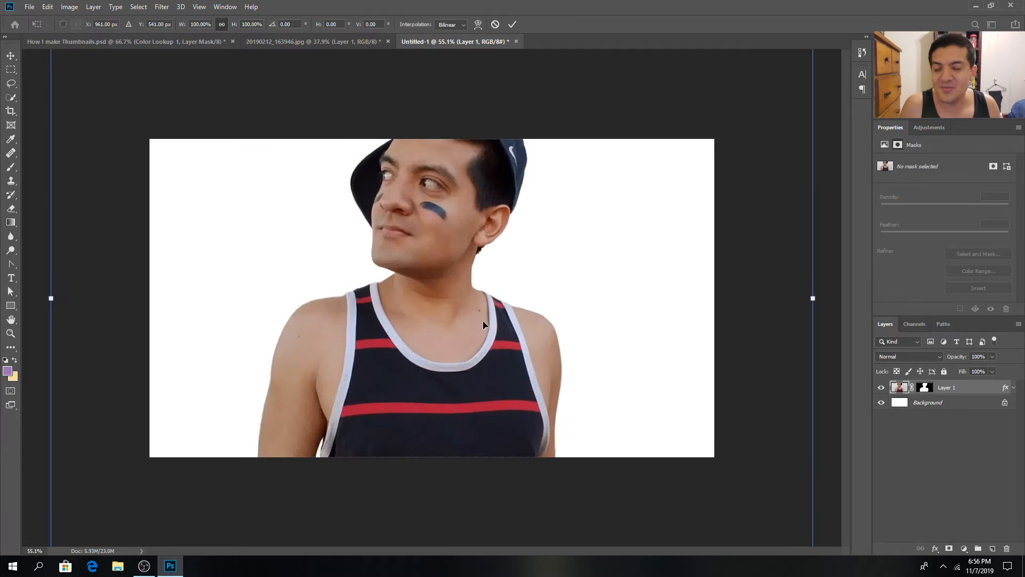
pyautogui.scroll(-2, 483, 324)
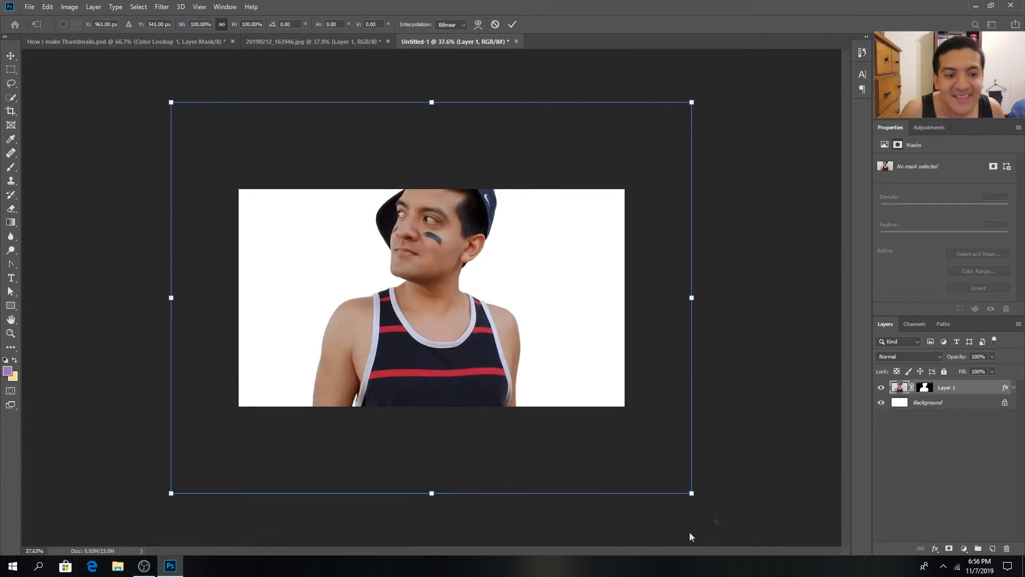
pyautogui.moveTo(693, 493); pyautogui.dragTo(660, 503)
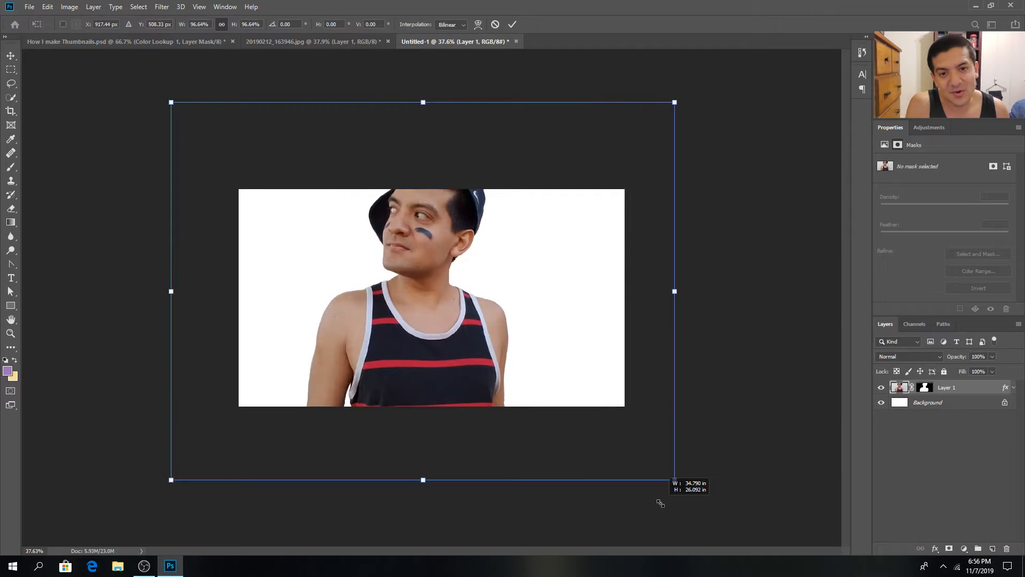
pyautogui.moveTo(661, 503)
pyautogui.mouseDown()
pyautogui.moveTo(636, 476)
pyautogui.moveTo(694, 530)
pyautogui.moveTo(601, 441)
pyautogui.moveTo(662, 485)
pyautogui.mouseUp()
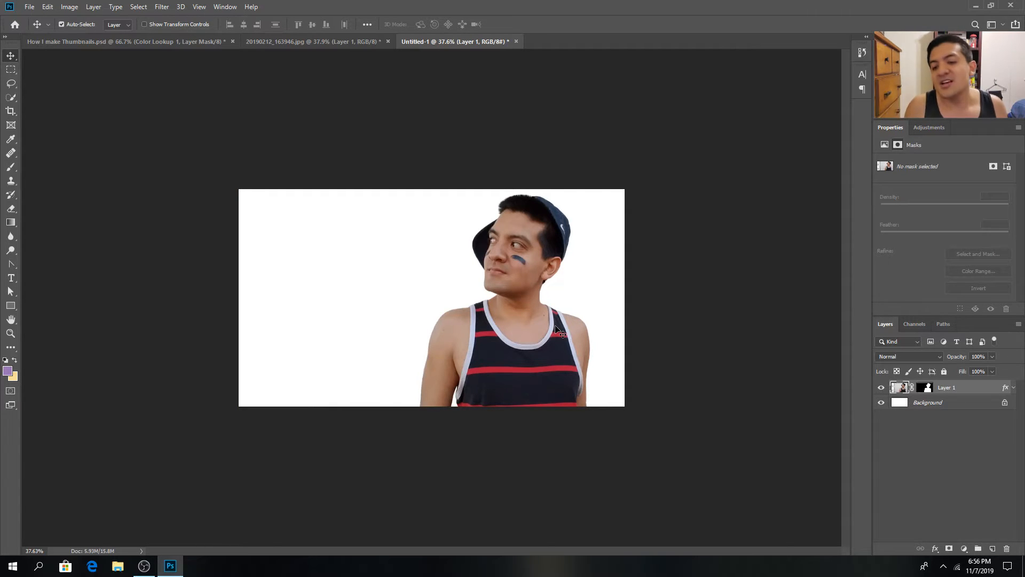
# Switch to the Edge browser and open the Pixabay website for free stock images.
pyautogui.click(91, 566)
pyautogui.write('pix')
pyautogui.press('Return')
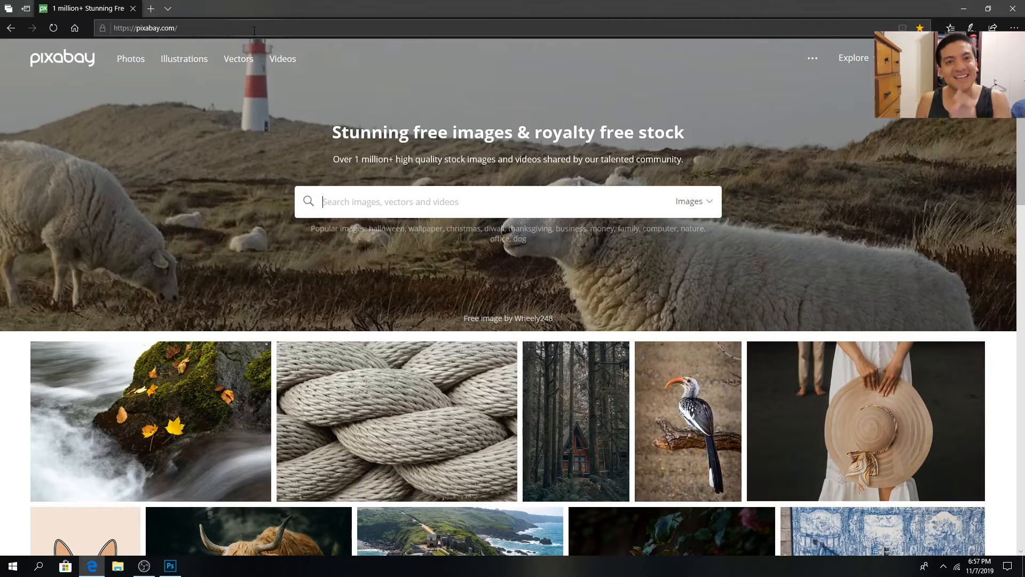
# Switch back to Photoshop and place gym-526995_1920 as an embedded image, enlarged to cover the whole canvas.
pyautogui.hotkey('alt', 'Tab')
pyautogui.click(29, 6)
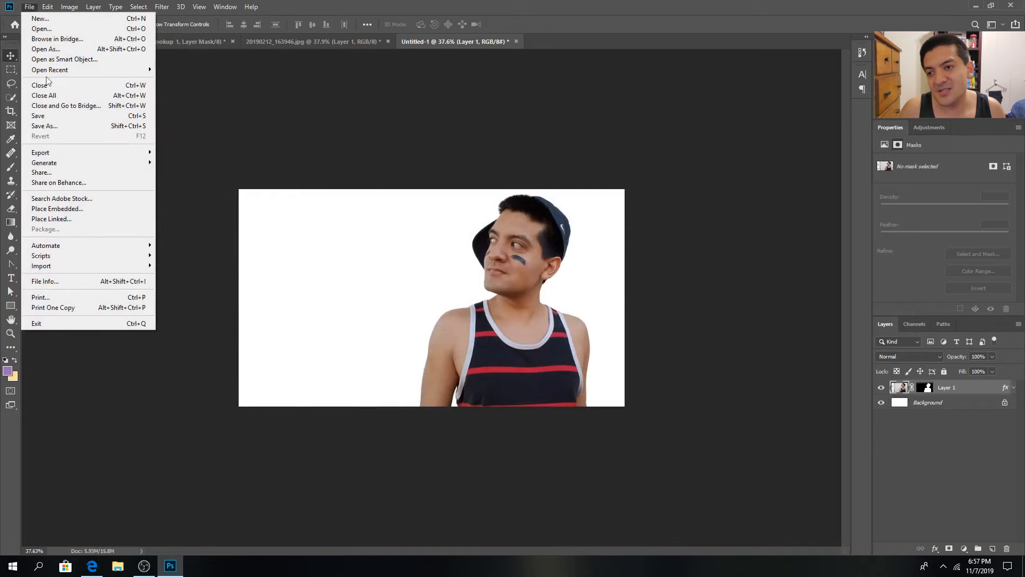
pyautogui.click(89, 215)
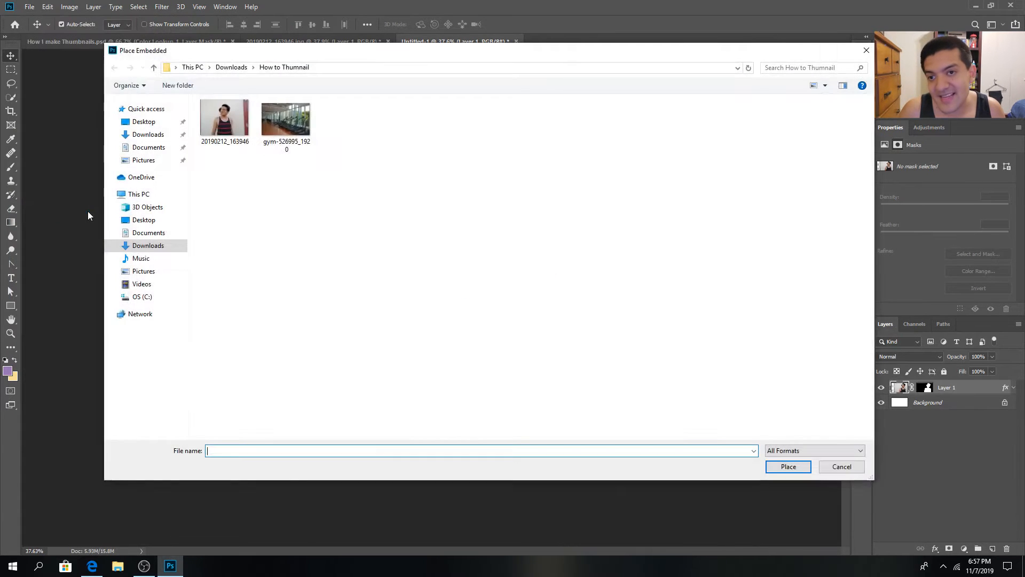
pyautogui.doubleClick(290, 133)
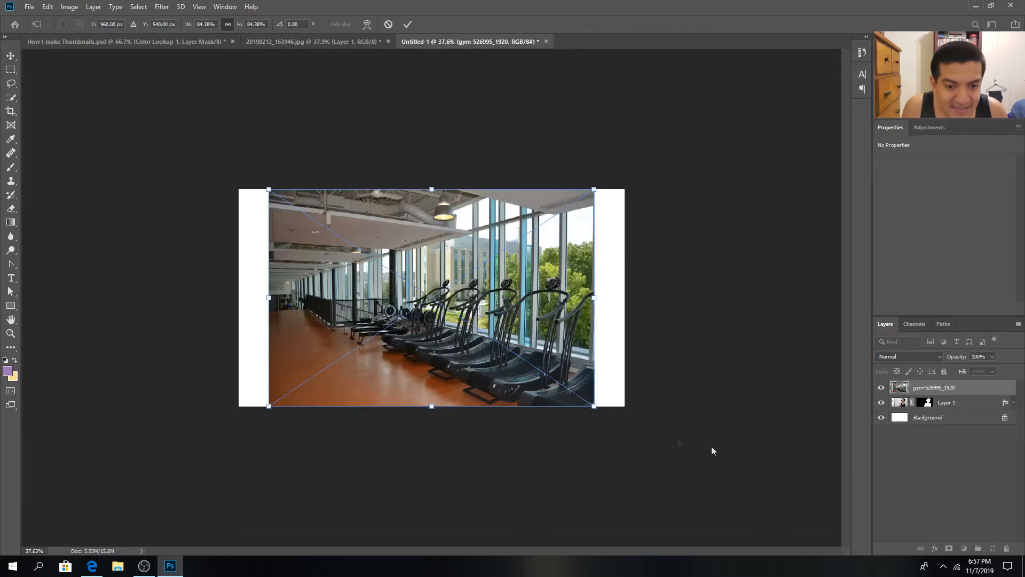
pyautogui.moveTo(594, 406); pyautogui.dragTo(625, 449)
pyautogui.press('Return')
# Flip the gym image horizontally and move its layer below the man's Layer 1.
pyautogui.click(48, 7)
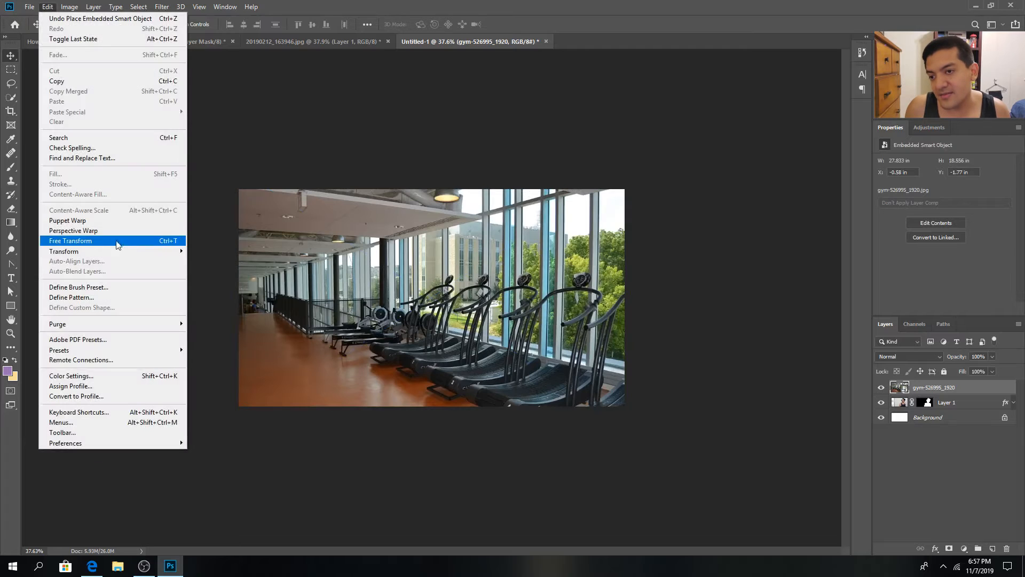
pyautogui.moveTo(126, 251)
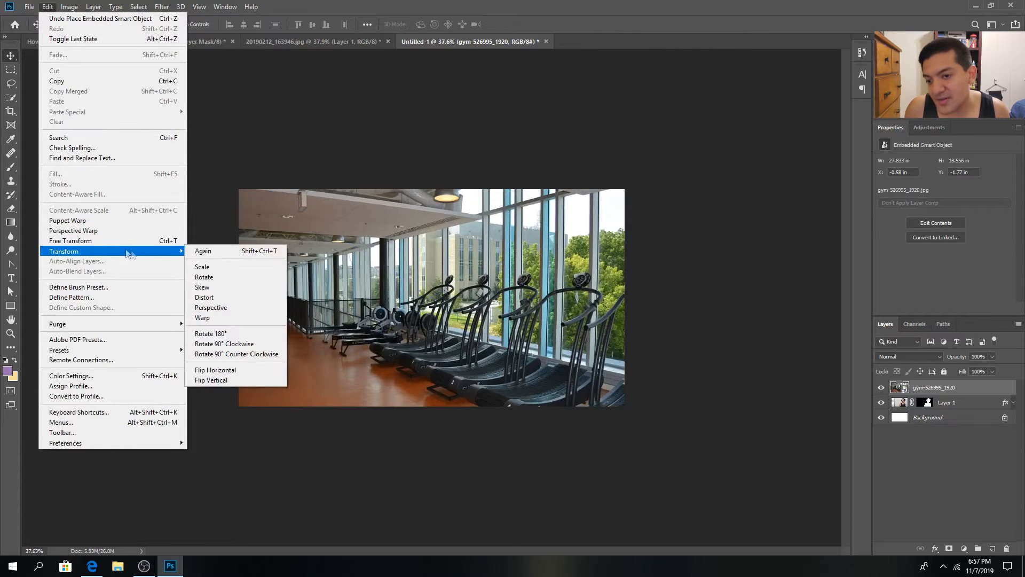
pyautogui.click(263, 371)
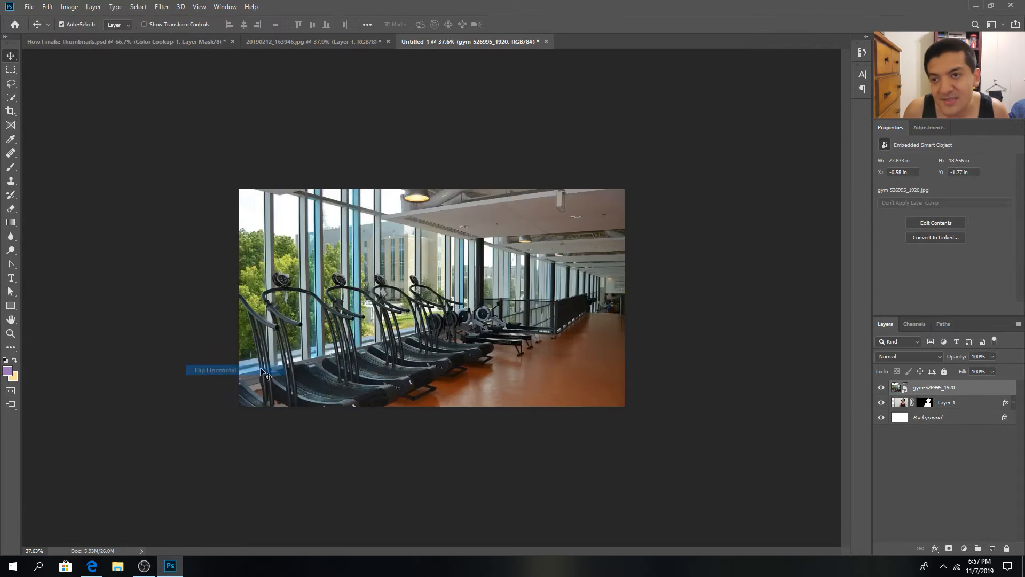
pyautogui.moveTo(965, 388); pyautogui.dragTo(975, 406)
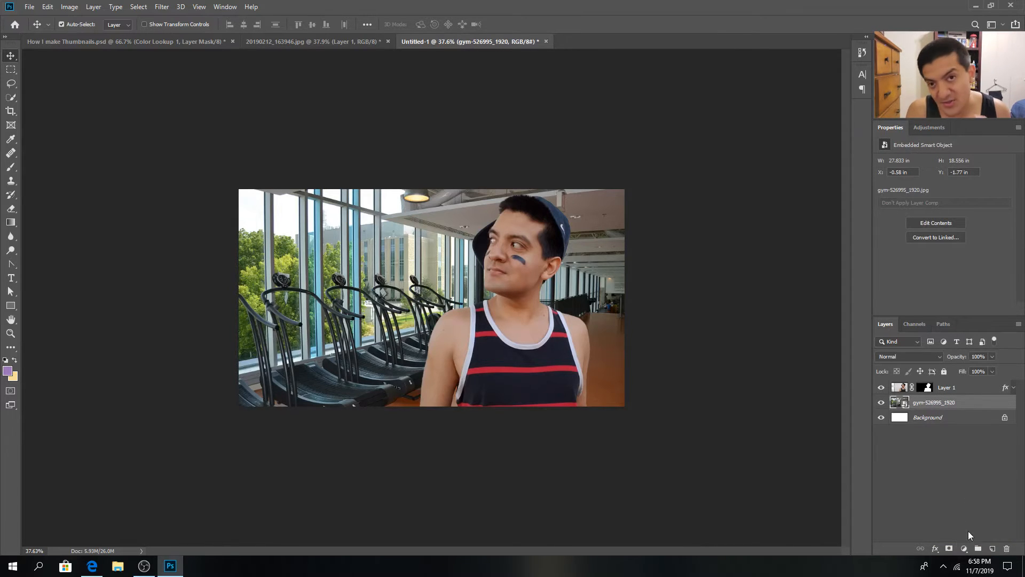
# Add a Hue/Saturation adjustment layer above the gym image and set its saturation to -100.
pyautogui.click(965, 549)
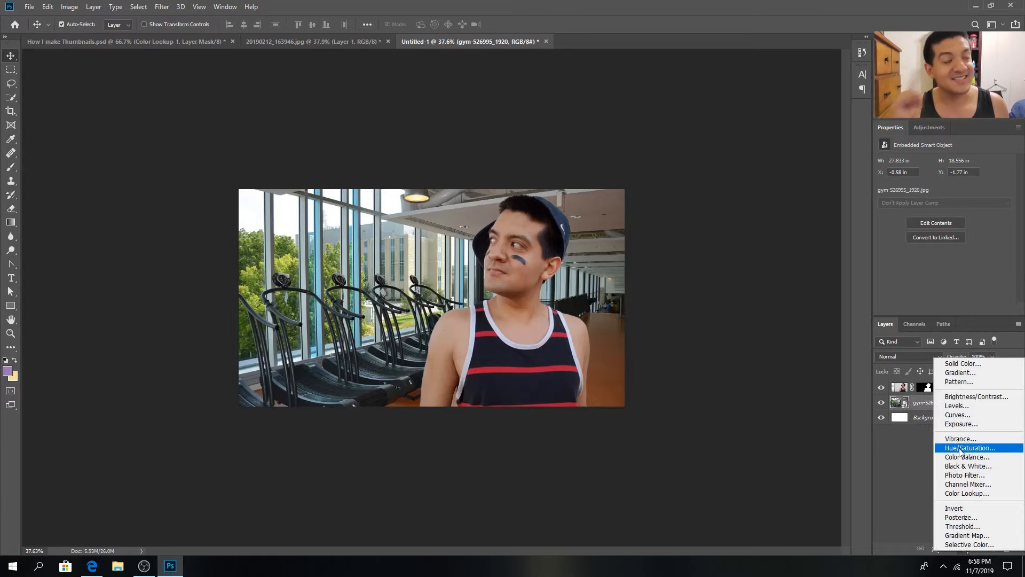
pyautogui.click(960, 449)
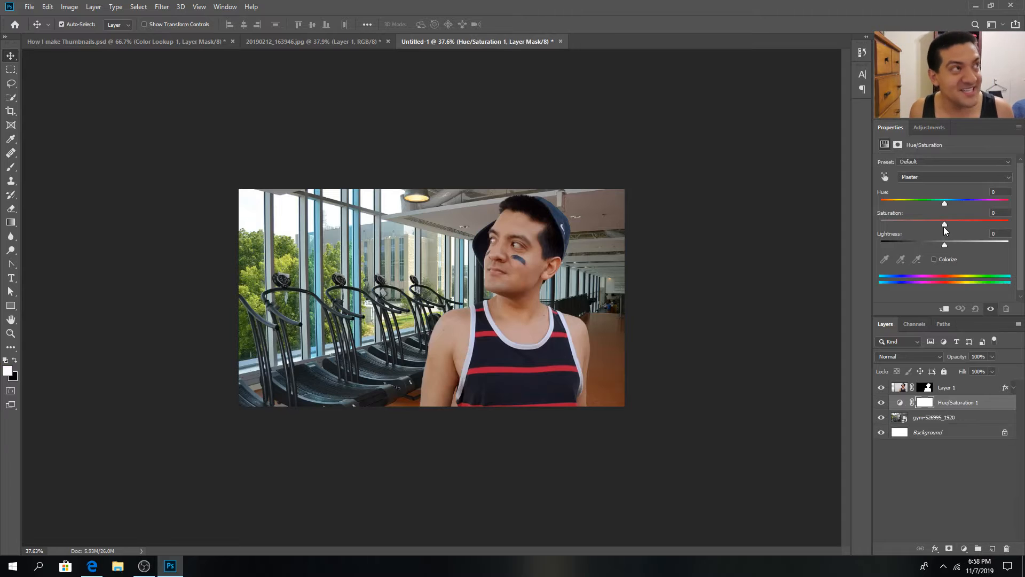
pyautogui.moveTo(944, 225); pyautogui.dragTo(866, 231)
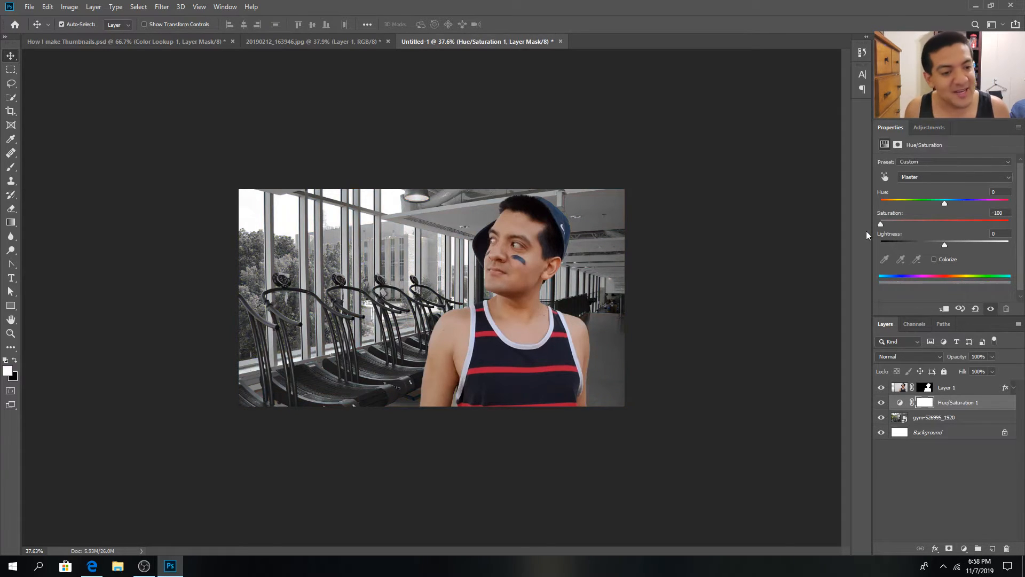
# Add a Solid Color fill layer in pale pink above the Hue/Saturation adjustment, beneath the man's layer.
pyautogui.click(966, 549)
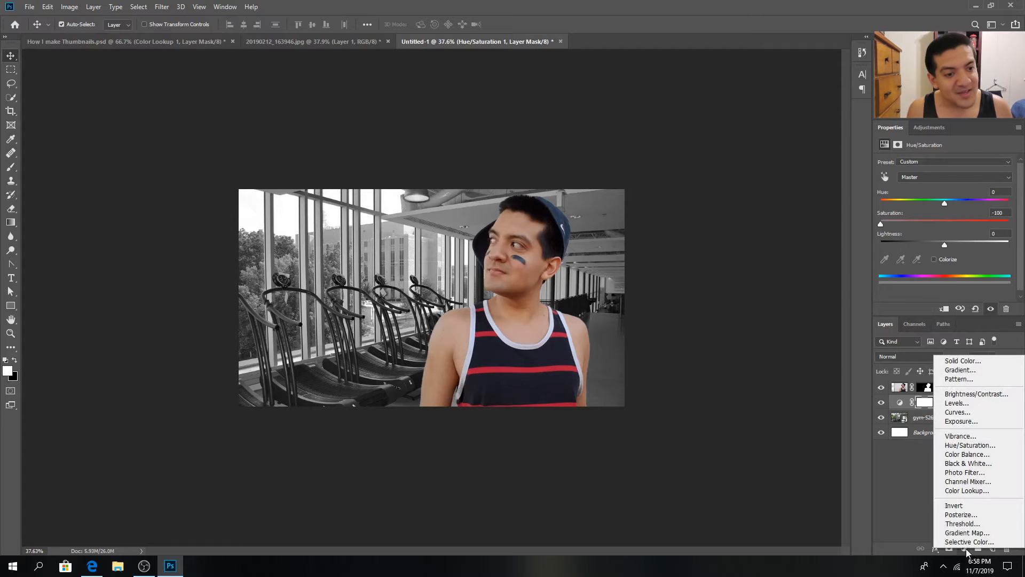
pyautogui.click(991, 359)
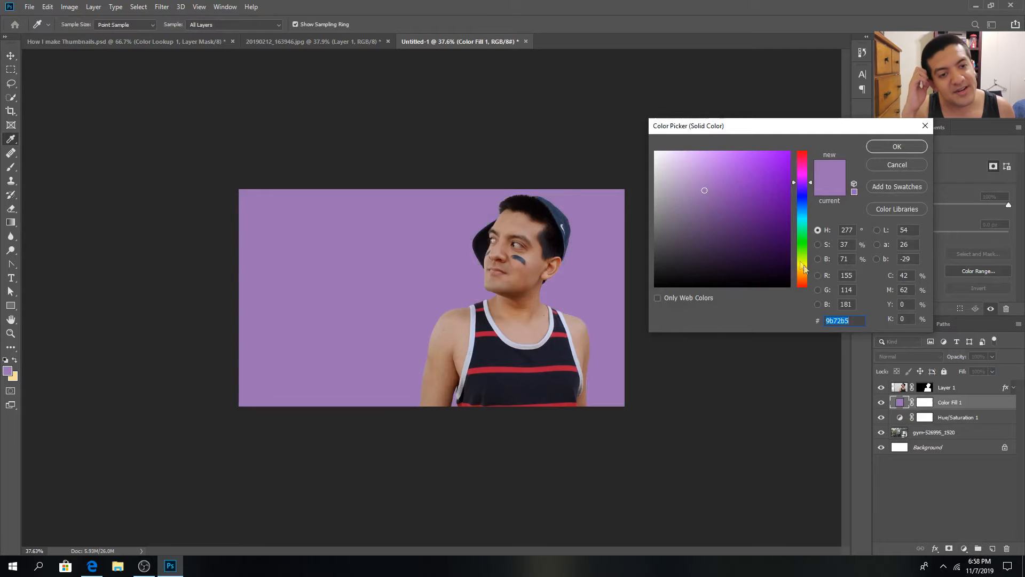
pyautogui.click(804, 283)
pyautogui.moveTo(805, 286); pyautogui.dragTo(805, 279)
pyautogui.click(681, 165)
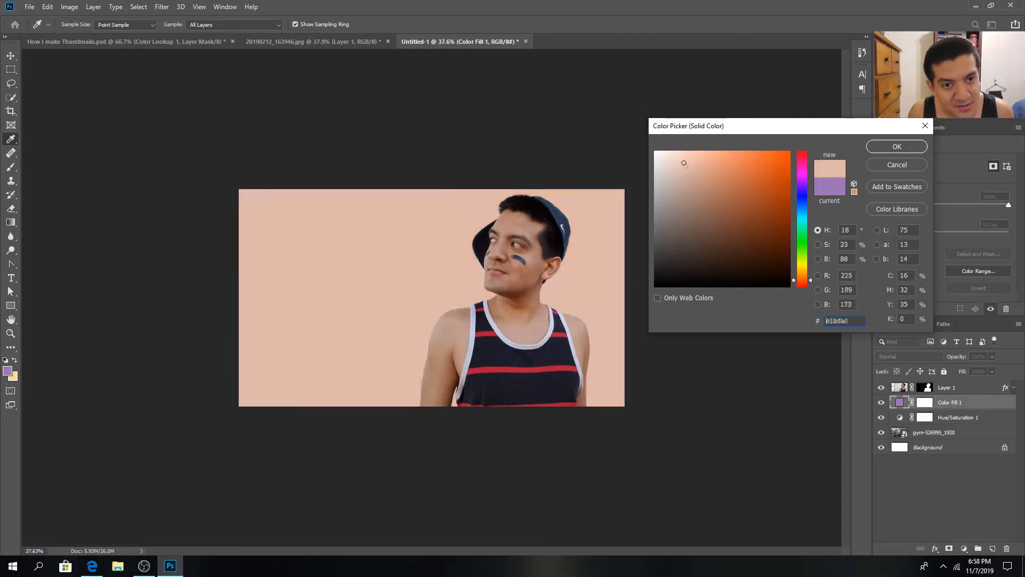
pyautogui.click(897, 146)
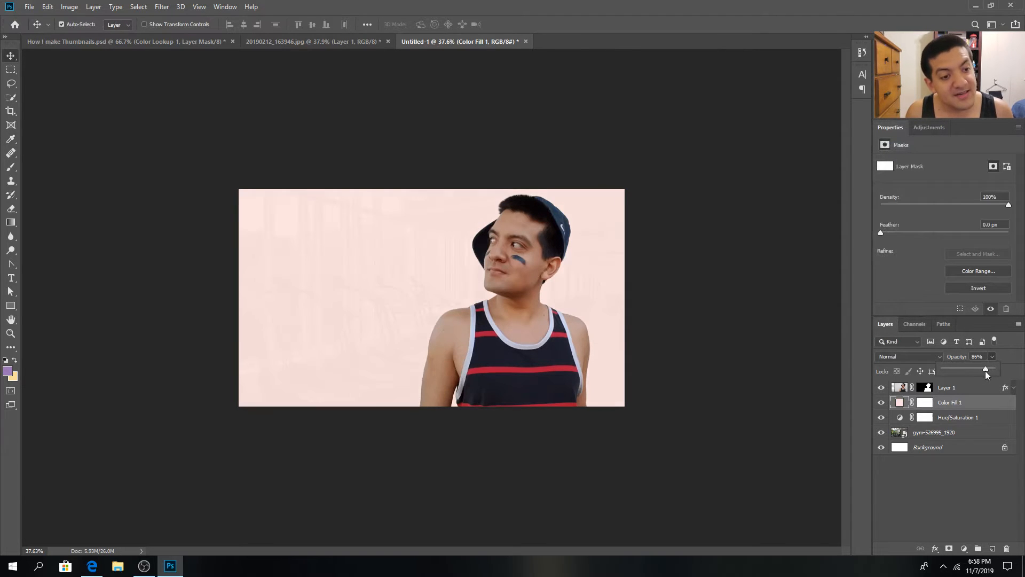
# Lower the opacity of the pale pink Color Fill 1 layer to 50%.
pyautogui.moveTo(985, 371); pyautogui.dragTo(984, 370)
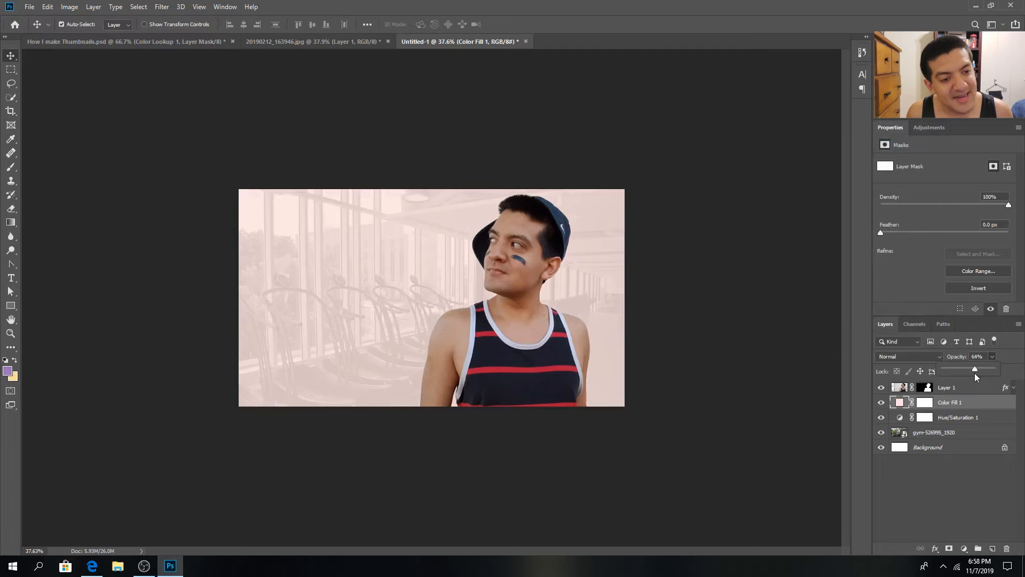
pyautogui.moveTo(965, 372); pyautogui.dragTo(967, 373)
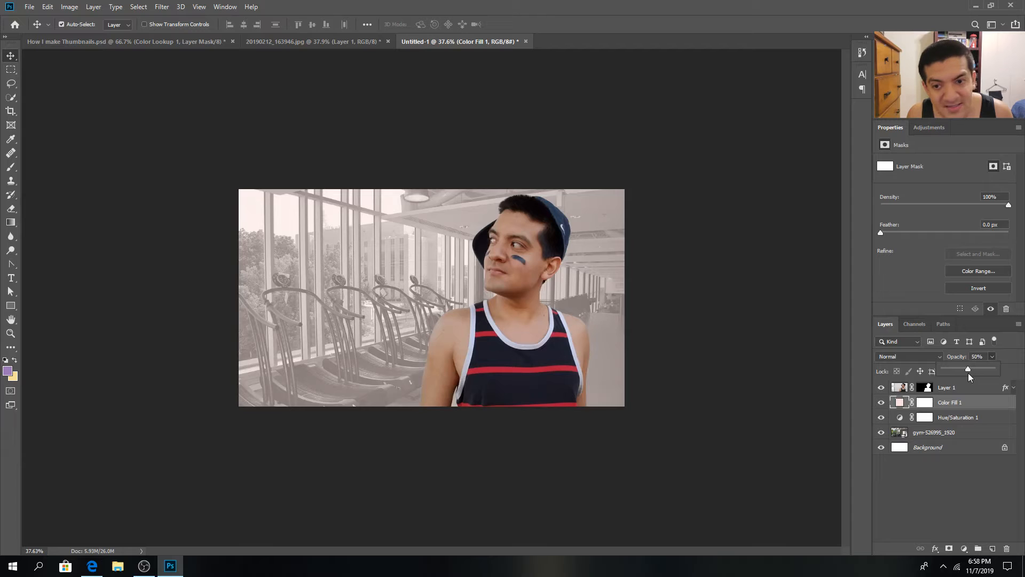
# Add the text WORKOUT in Bebas Neue above the man's Layer 1, over the gym area beside him.
pyautogui.click(968, 387)
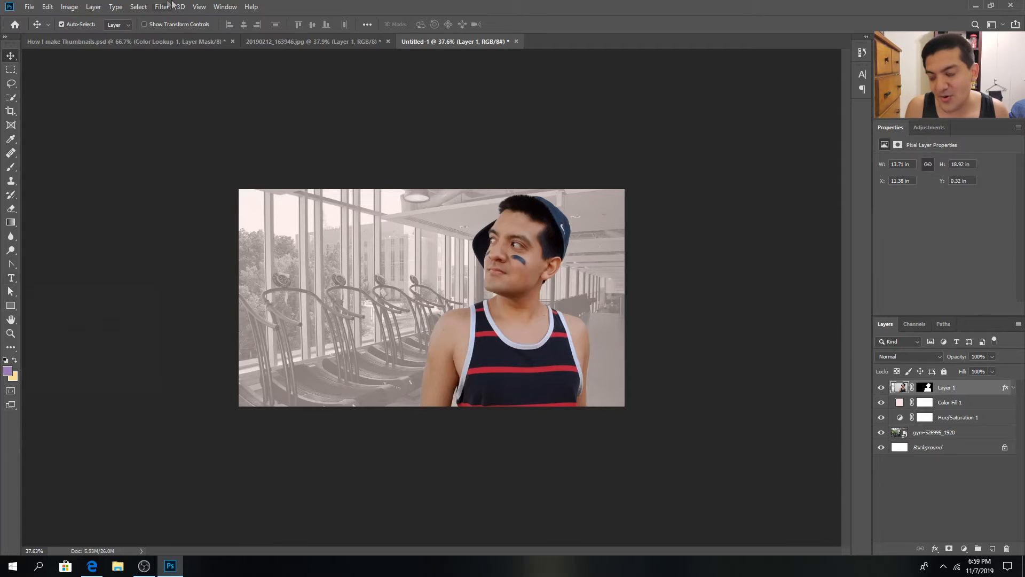
pyautogui.press('t')
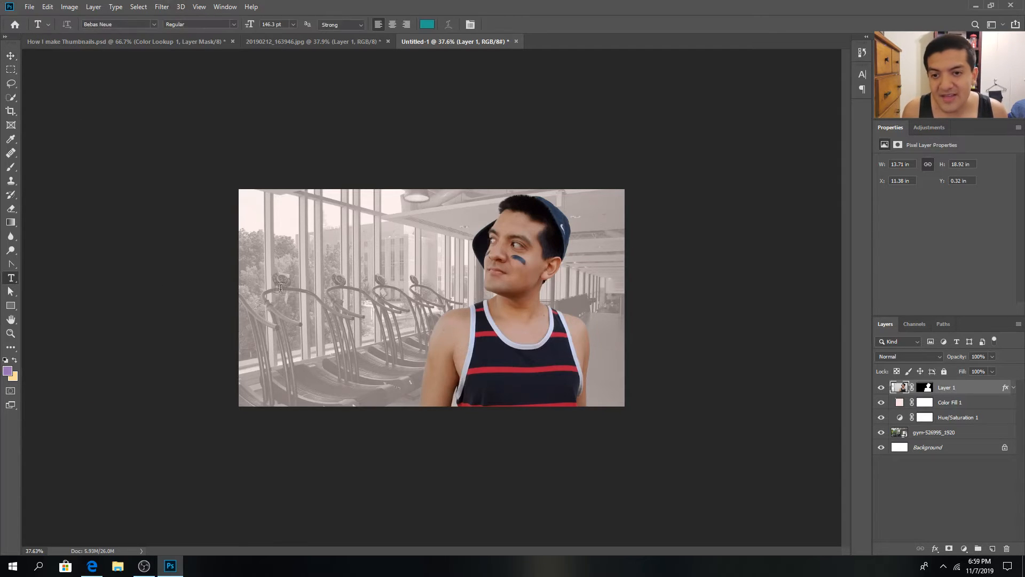
pyautogui.click(317, 303)
pyautogui.write('WORKOUT')
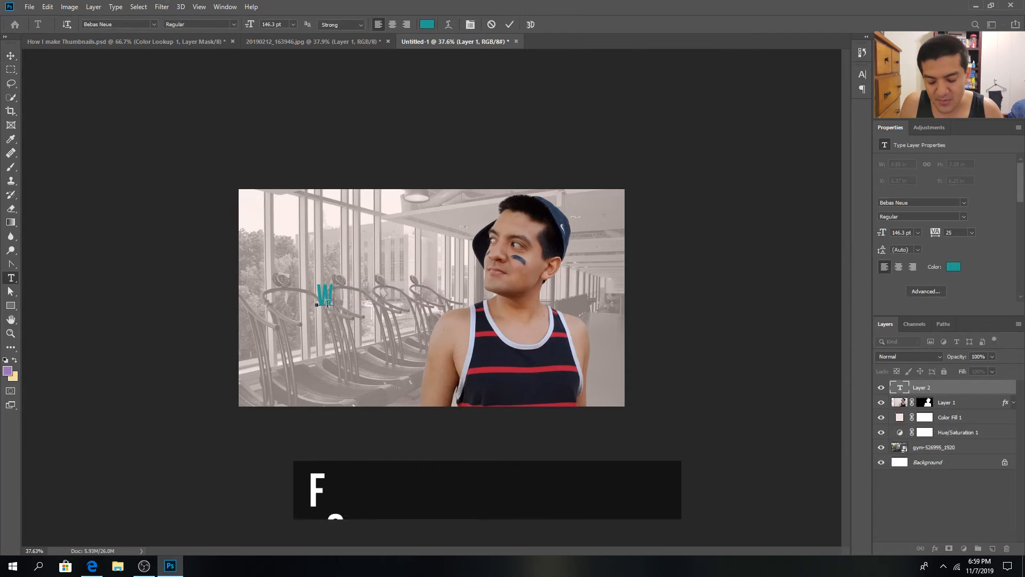
pyautogui.click(11, 55)
# Duplicate the WORKOUT text directly beneath the original and change the copy to read ROUTINE.
pyautogui.moveTo(350, 297); pyautogui.dragTo(330, 288)
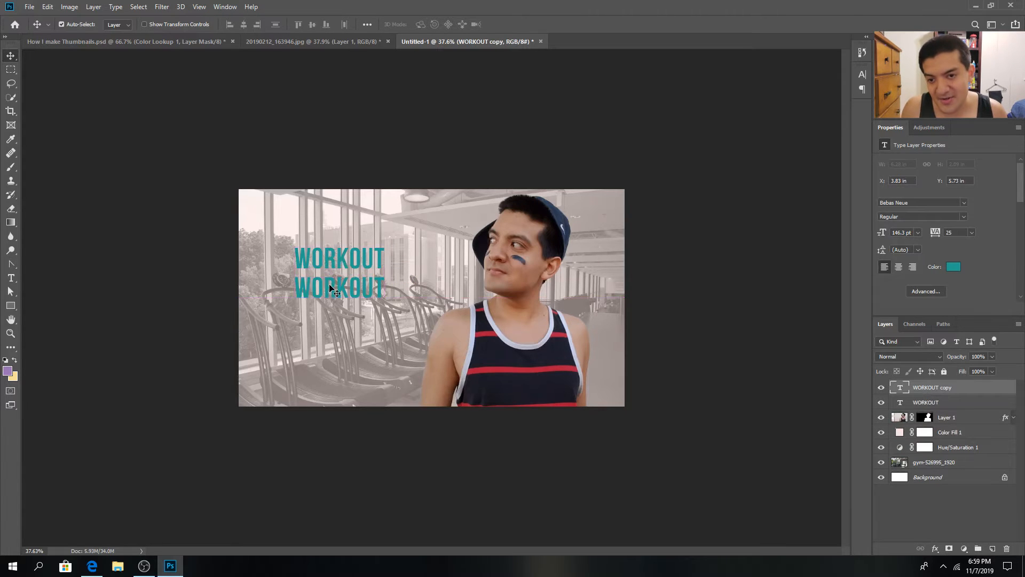
pyautogui.doubleClick(329, 283)
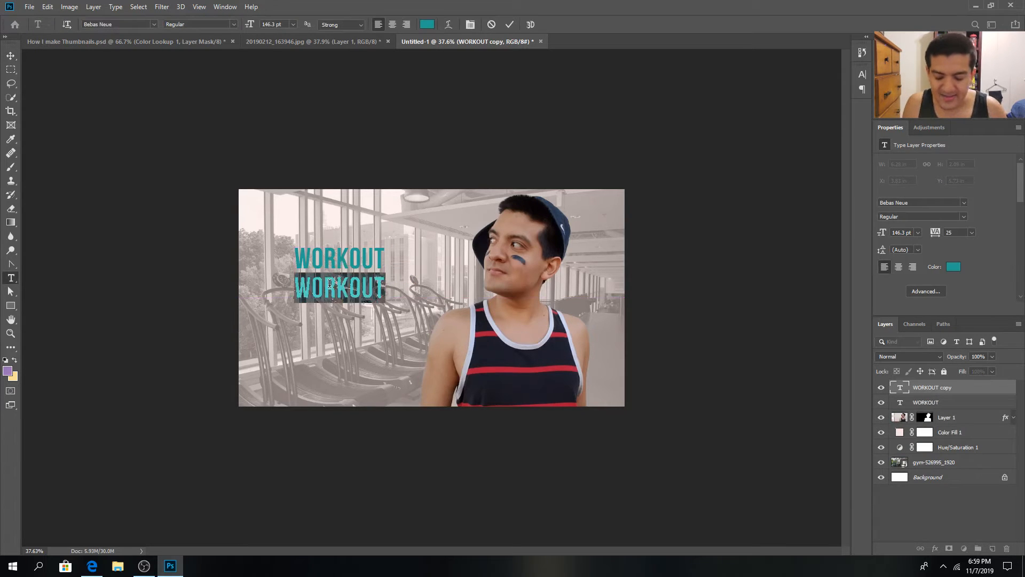
pyautogui.write('ROUTINE')
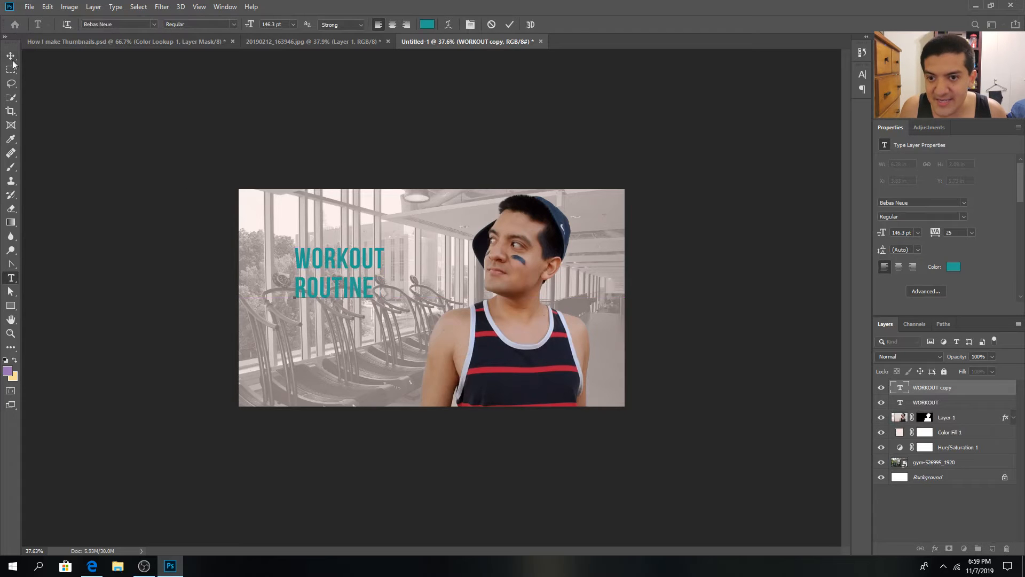
# Change the colour of the WORKOUT text to white (ffffff).
pyautogui.click(925, 402)
pyautogui.click(954, 266)
pyautogui.write('ffffff')
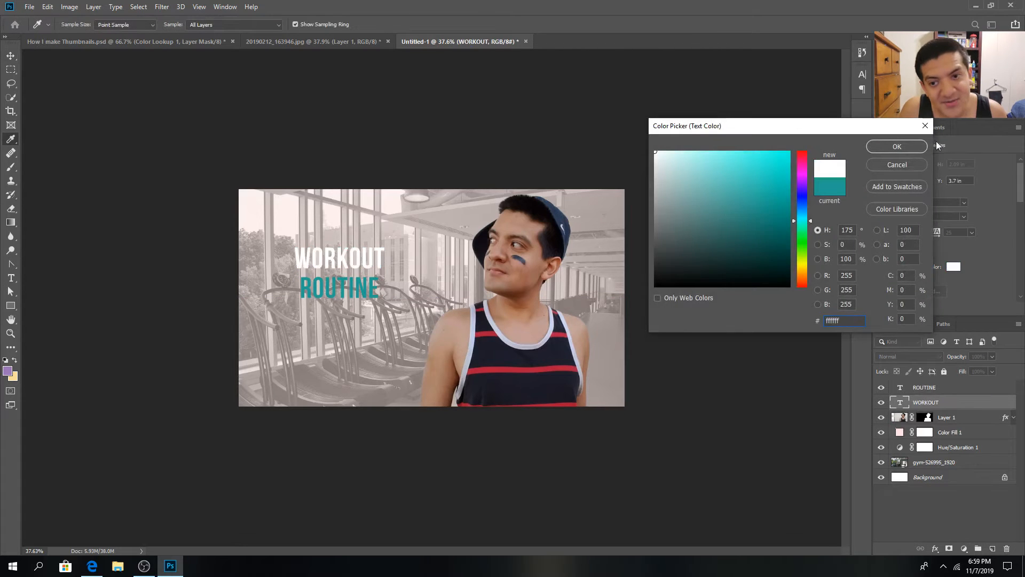
pyautogui.click(902, 145)
# Scale the WORKOUT and ROUTINE text layers up together to about 220 pt.
pyautogui.keyDown('shift'); pyautogui.click(929, 387); pyautogui.keyUp('shift')
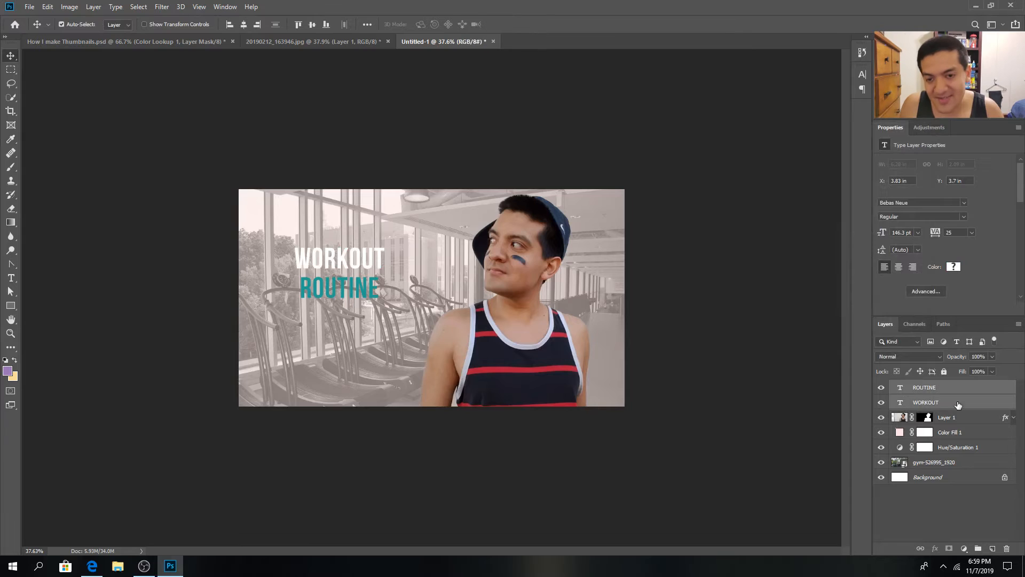
pyautogui.hotkey('ctrl', 't')
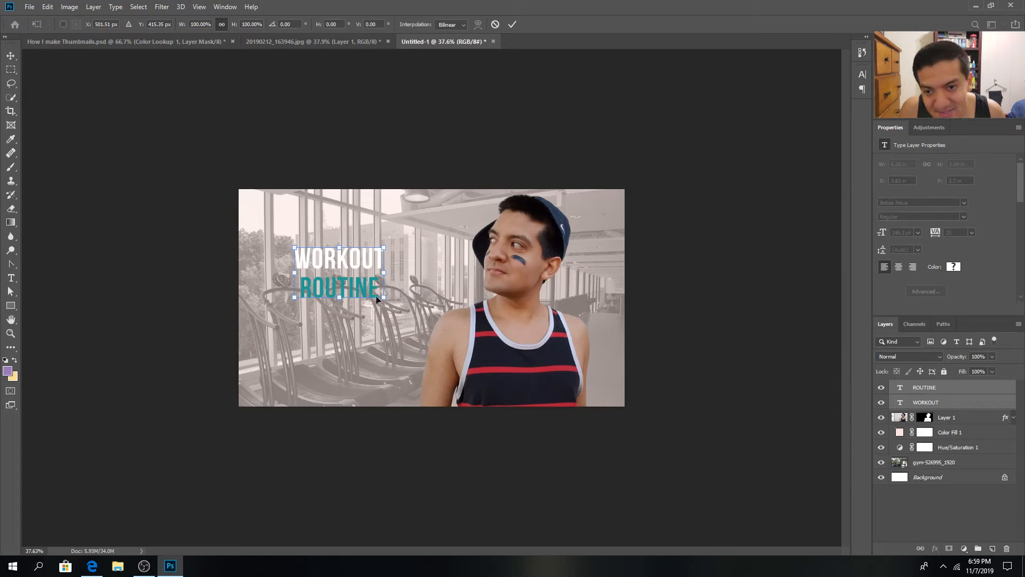
pyautogui.moveTo(384, 297)
pyautogui.mouseDown()
pyautogui.moveTo(429, 338)
pyautogui.moveTo(371, 313)
pyautogui.mouseUp()
pyautogui.press('Escape')
# Examine the banner design in How I make Thumbnails.psd and return to the Untitled-1 document.
pyautogui.click(75, 43)
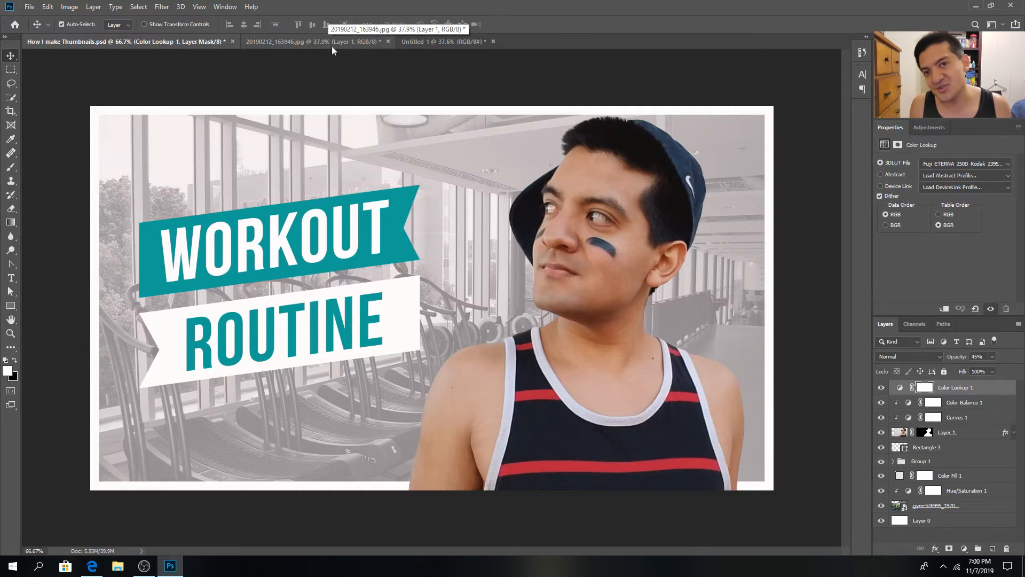
pyautogui.click(425, 43)
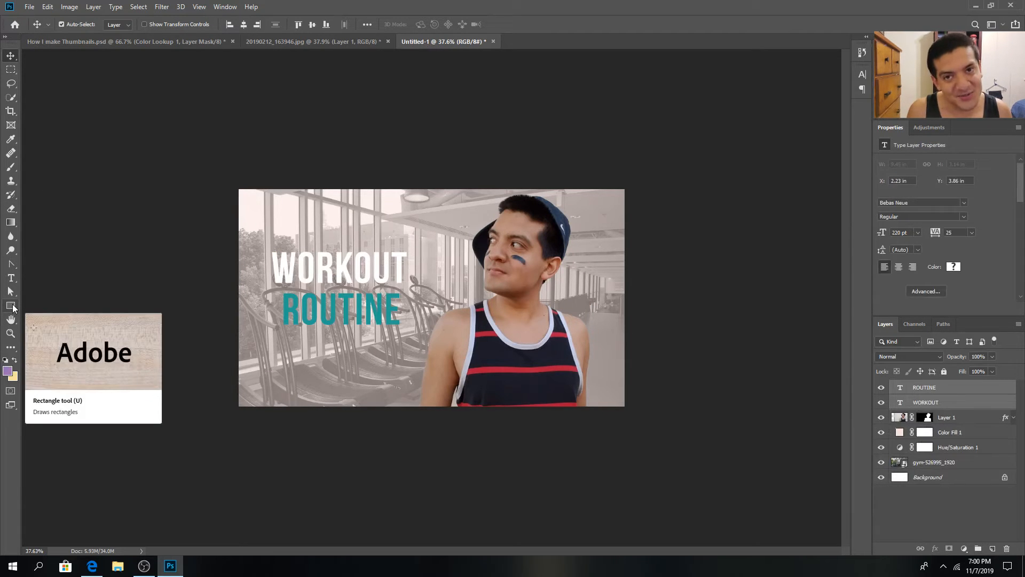
# Draw a white rectangle about 699 x 182 px over the WORKOUT text, on a layer just above it.
pyautogui.click(13, 305)
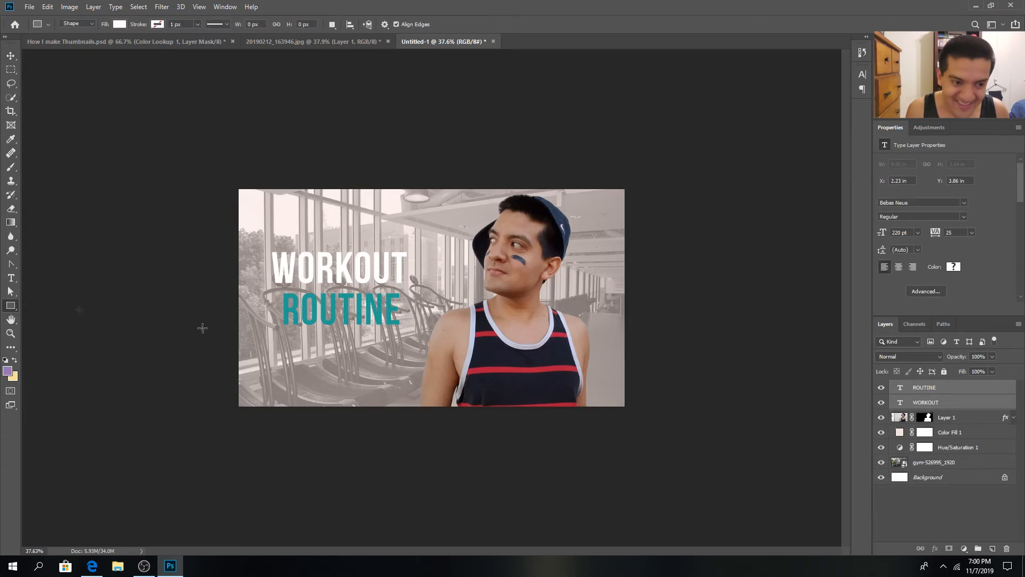
pyautogui.click(959, 504)
pyautogui.click(971, 394)
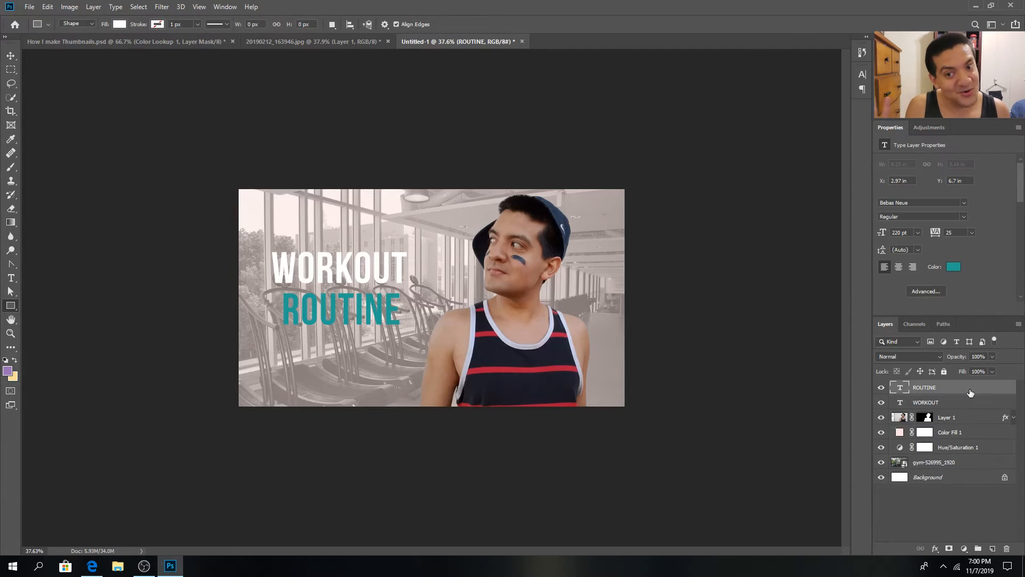
pyautogui.click(959, 400)
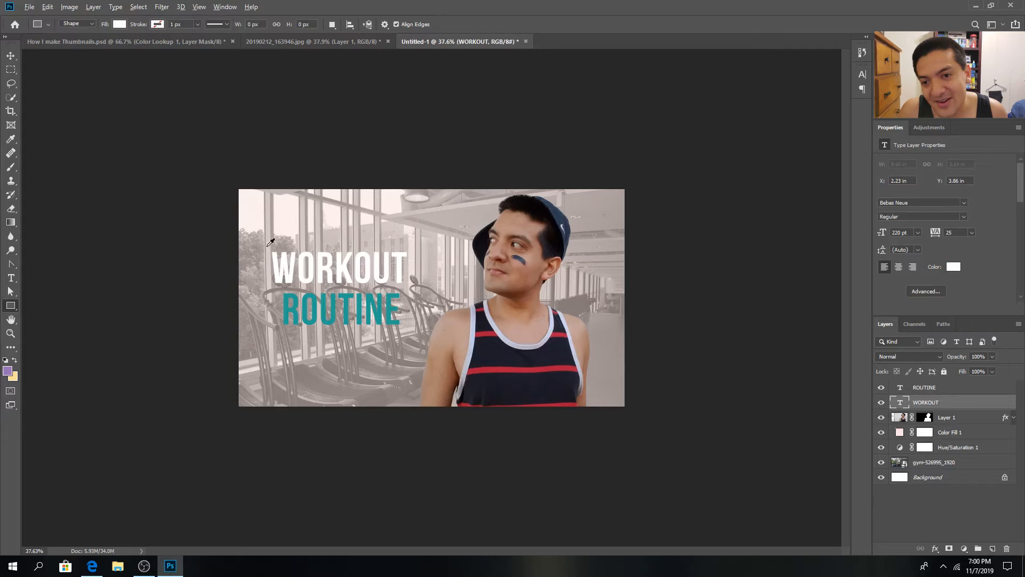
pyautogui.moveTo(265, 250); pyautogui.dragTo(420, 289)
pyautogui.press('alt')
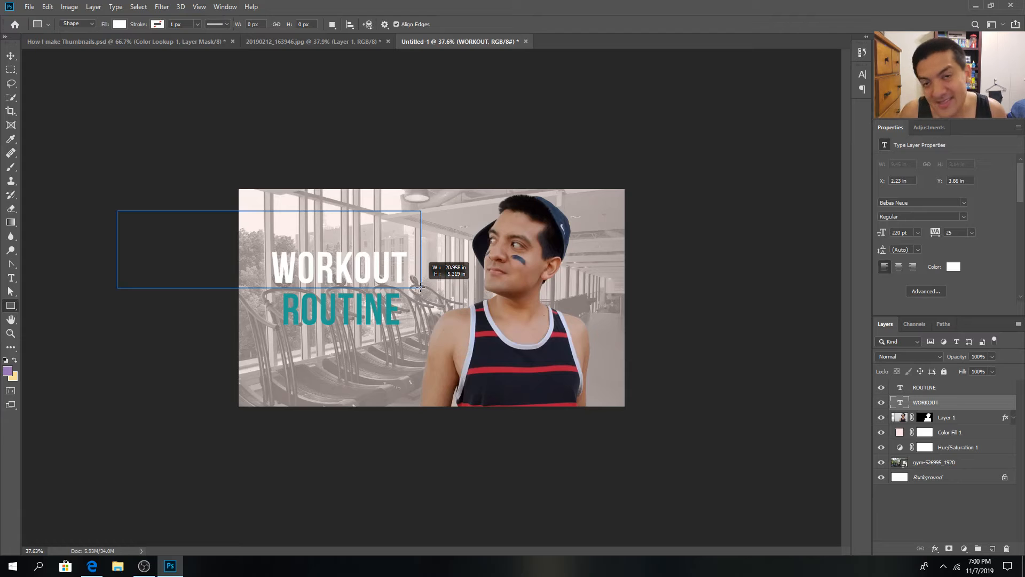
pyautogui.moveTo(420, 288)
pyautogui.mouseDown()
pyautogui.moveTo(382, 273)
pyautogui.moveTo(410, 286)
pyautogui.mouseUp()
# Enlarge the white rectangle from its centre to about 789 x 203 px.
pyautogui.press('v')
pyautogui.hotkey('ctrl', 't')
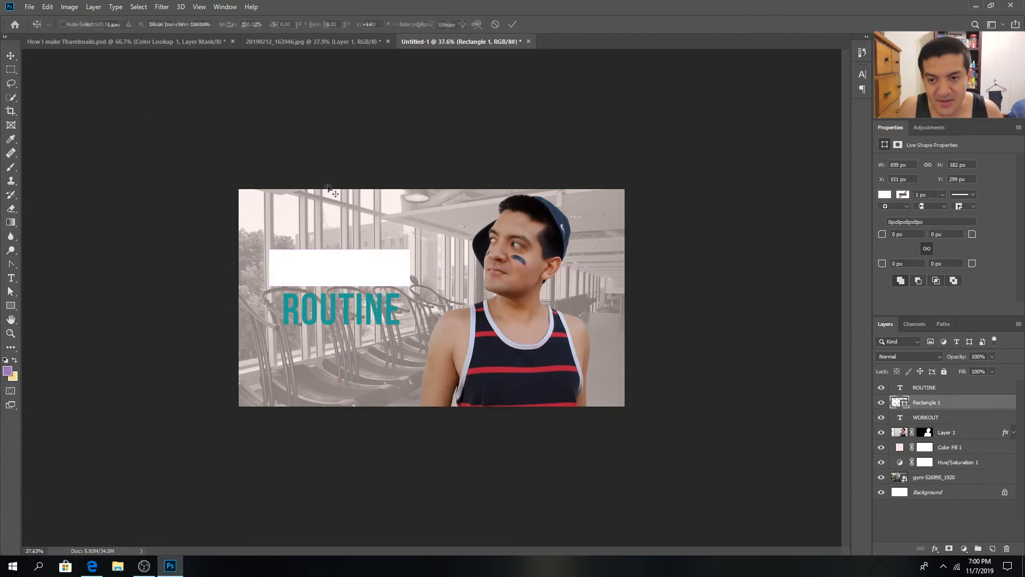
pyautogui.moveTo(410, 263)
pyautogui.mouseDown()
pyautogui.moveTo(427, 266)
pyautogui.moveTo(418, 266)
pyautogui.mouseUp()
pyautogui.moveTo(338, 247); pyautogui.dragTo(338, 243)
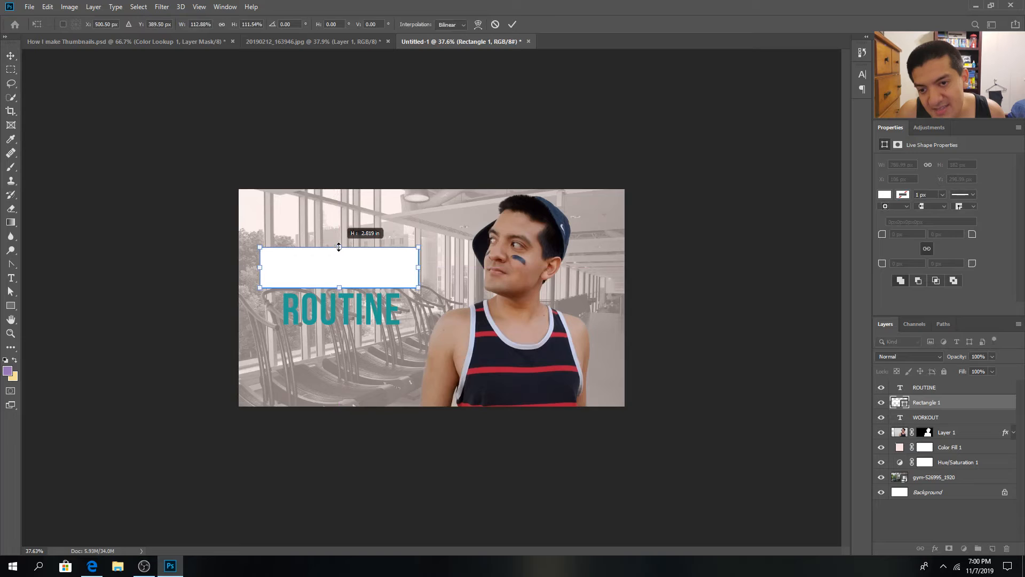
pyautogui.press('Return')
# Move the WORKOUT text layer above the rectangle and colour the text black (000000).
pyautogui.moveTo(946, 417); pyautogui.dragTo(945, 385)
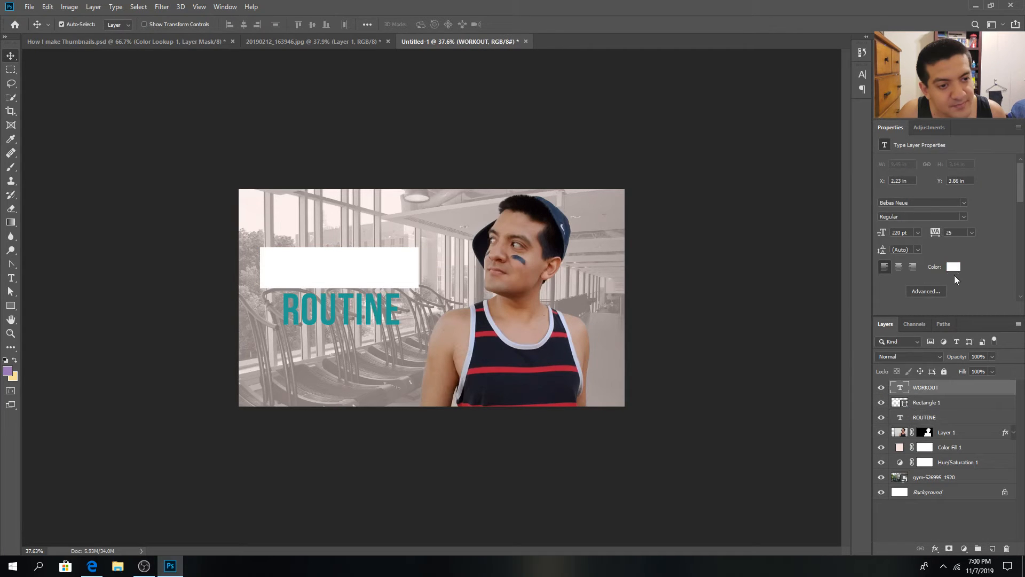
pyautogui.click(954, 266)
pyautogui.write('000000')
pyautogui.click(897, 146)
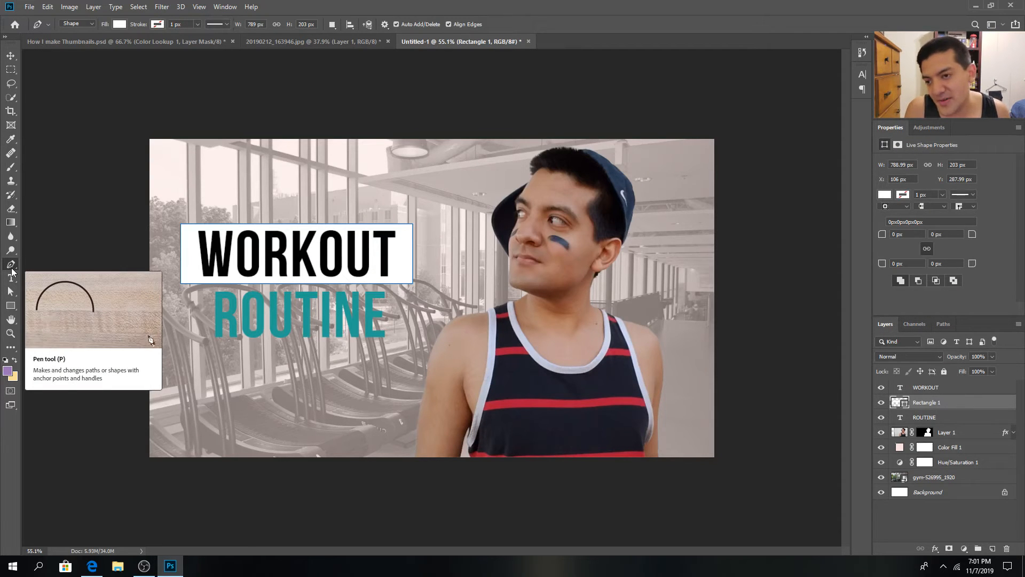
# Add an anchor point midway along the rectangle's right edge and pull it inward to form a notch.
pyautogui.click(12, 271)
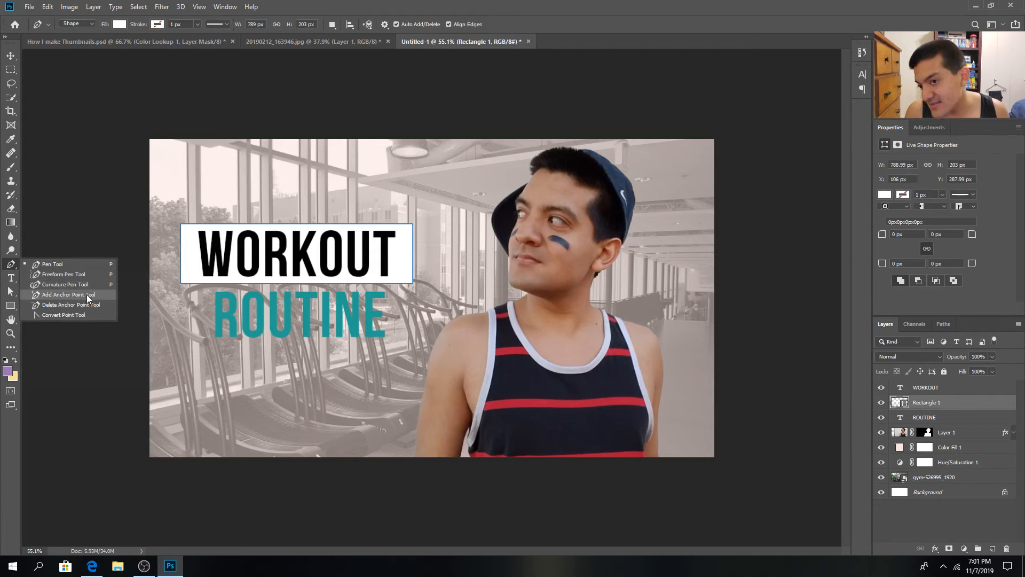
pyautogui.click(68, 295)
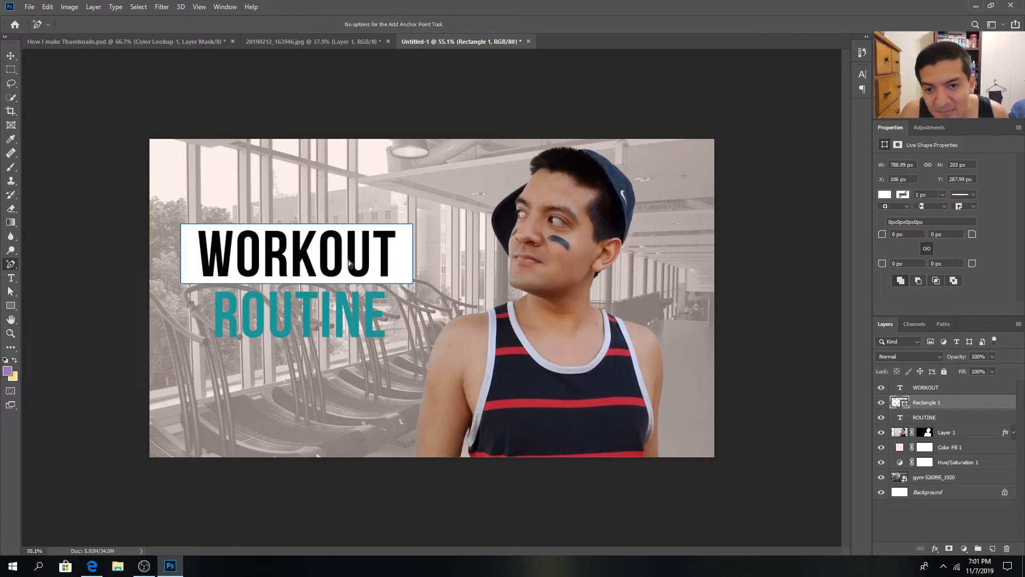
pyautogui.click(412, 254)
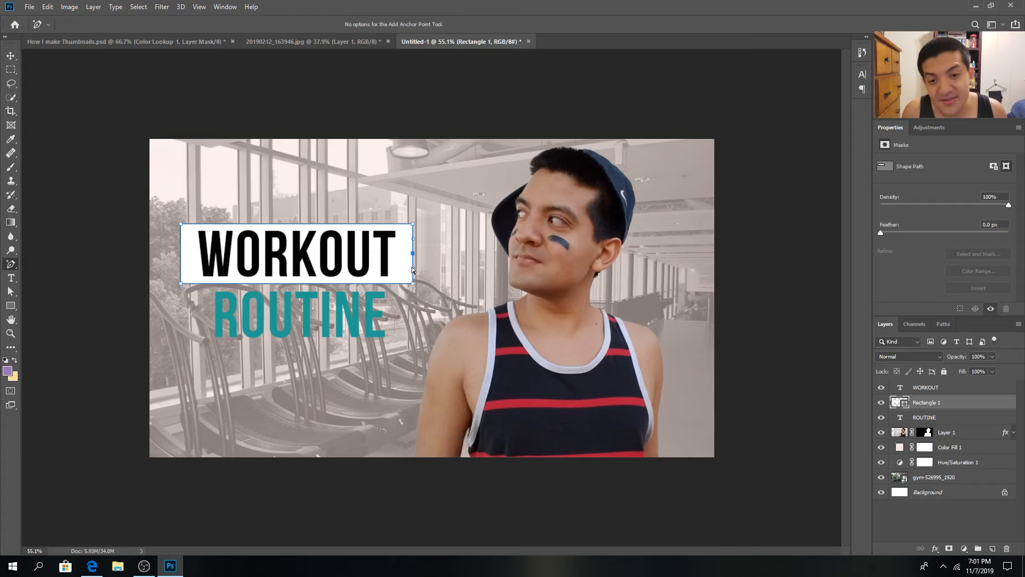
pyautogui.moveTo(411, 255); pyautogui.dragTo(399, 253)
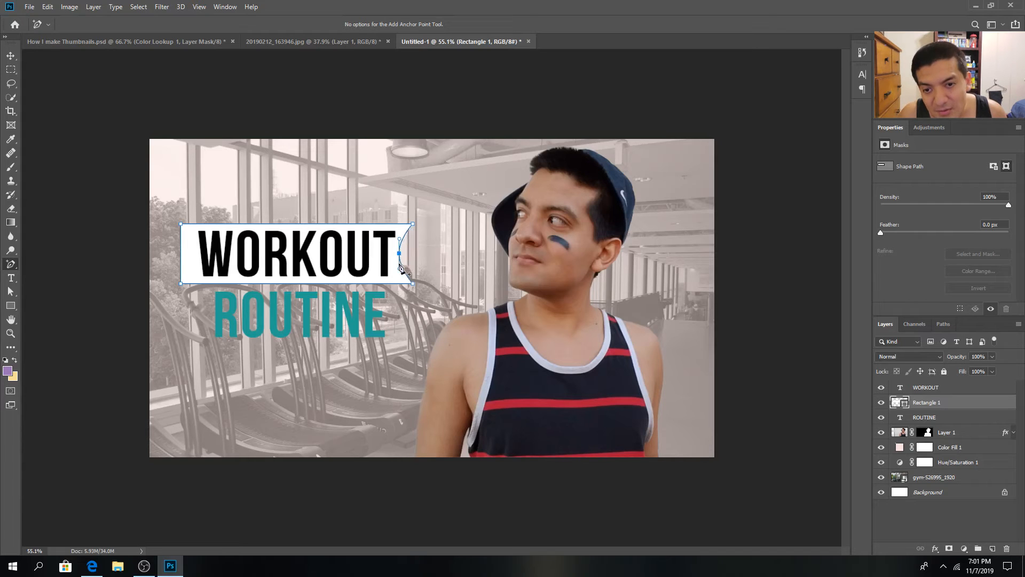
# Convert the notch's curved anchor point into a corner point so its edges are straight.
pyautogui.rightClick(14, 269)
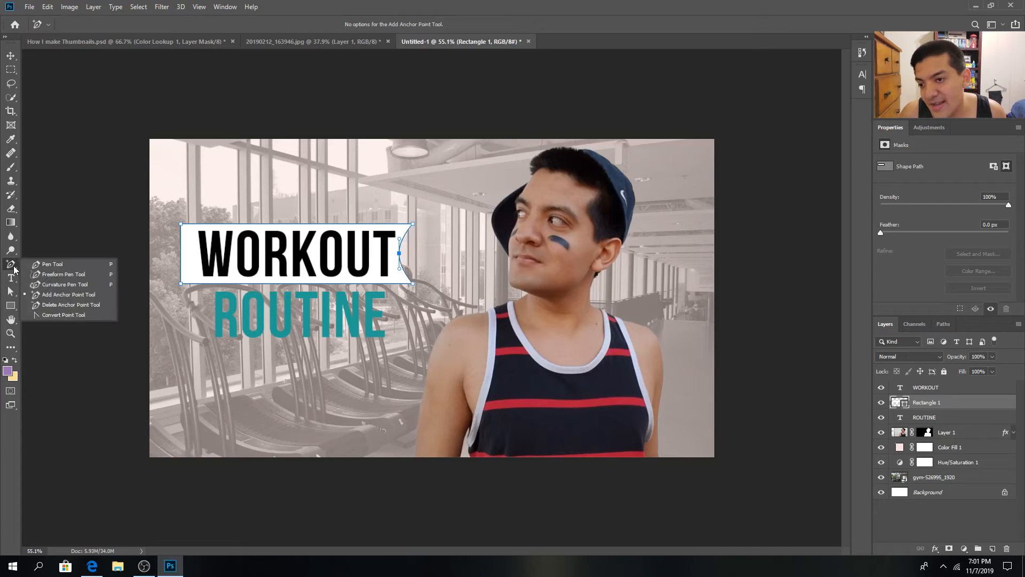
pyautogui.click(78, 315)
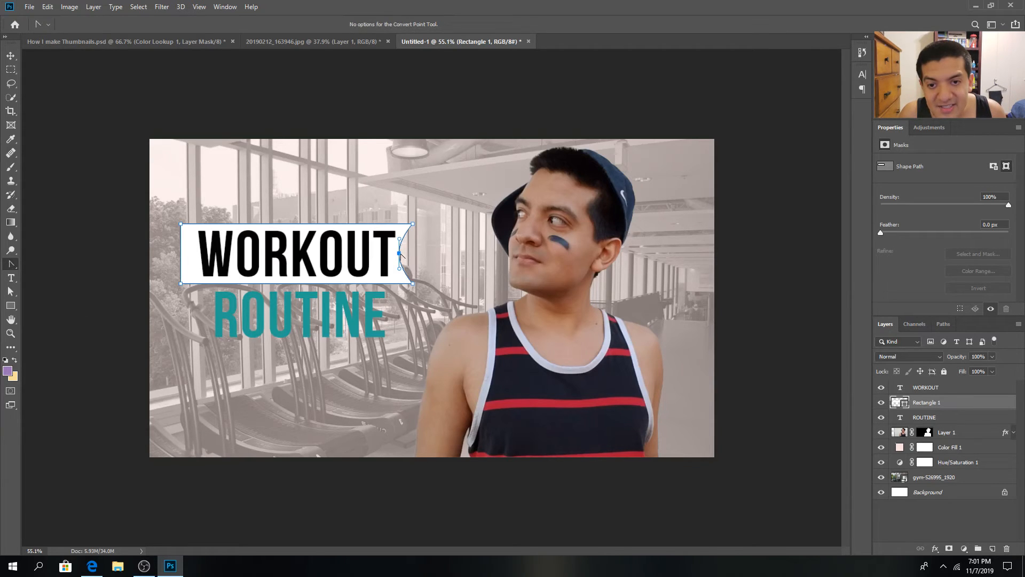
pyautogui.click(399, 253)
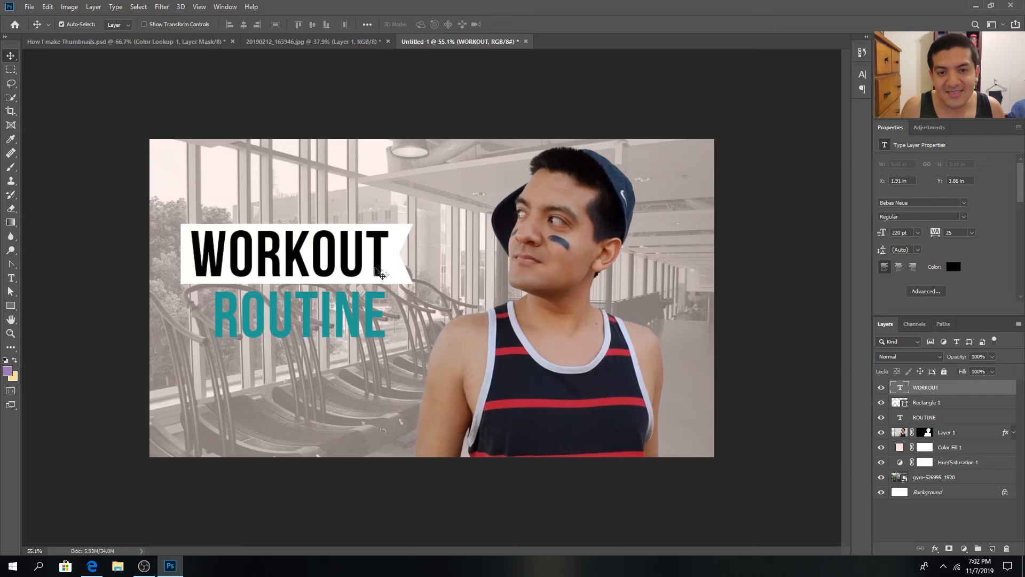
# Duplicate the notched rectangle straight down behind the ROUTINE text and flip the copy horizontally.
pyautogui.click(959, 407)
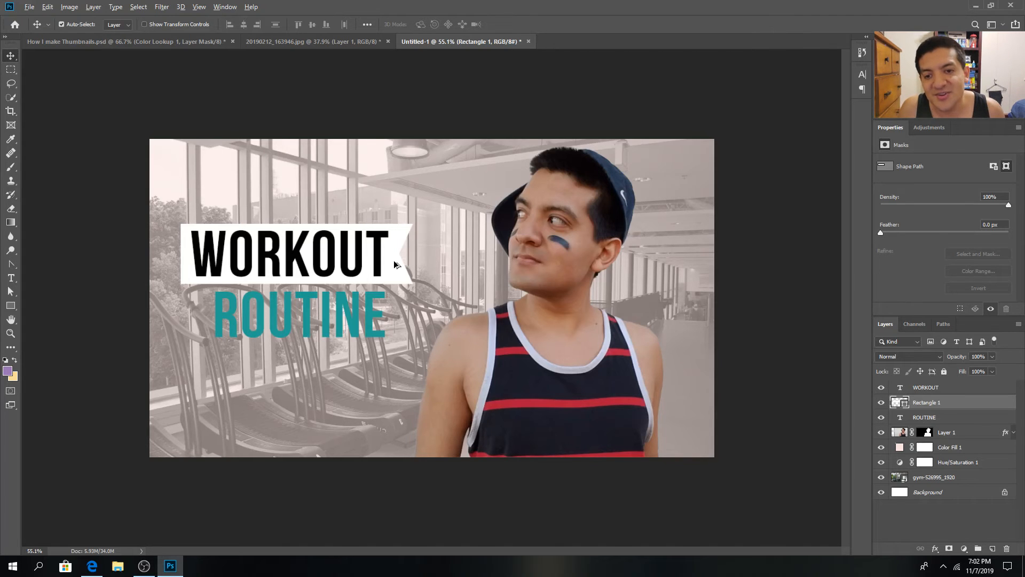
pyautogui.moveTo(395, 264); pyautogui.dragTo(396, 302)
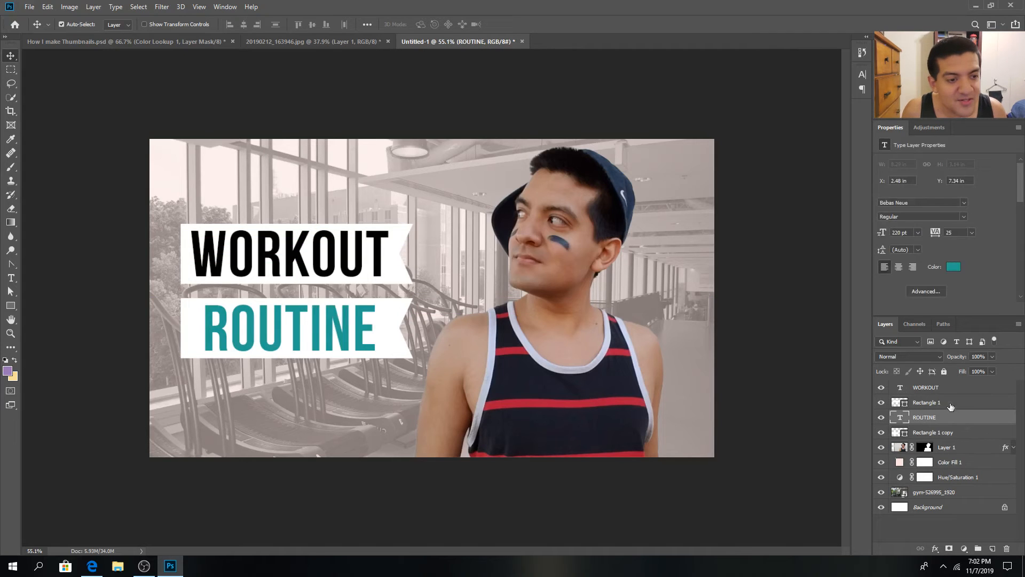
pyautogui.click(940, 432)
pyautogui.click(48, 6)
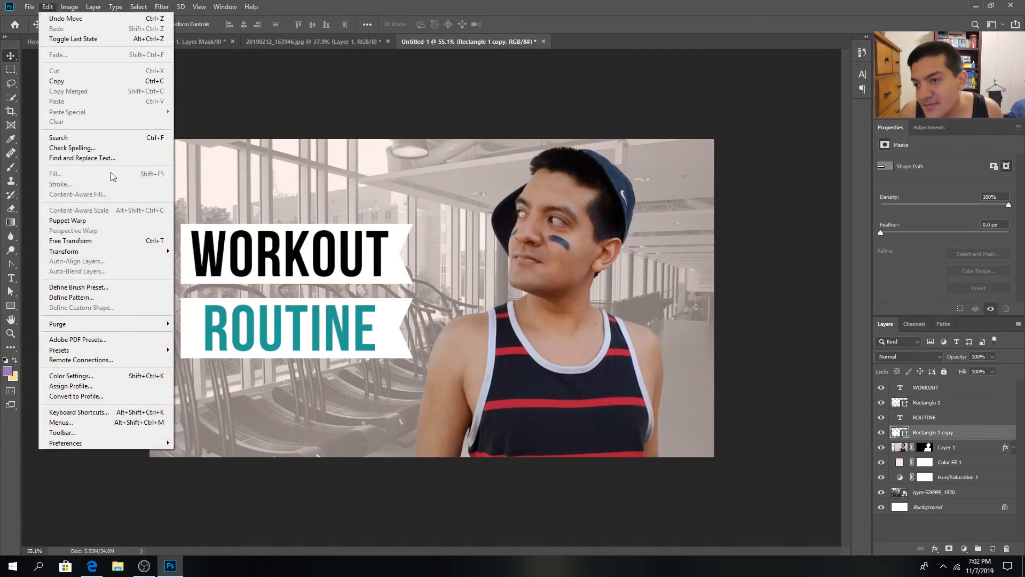
pyautogui.moveTo(130, 246)
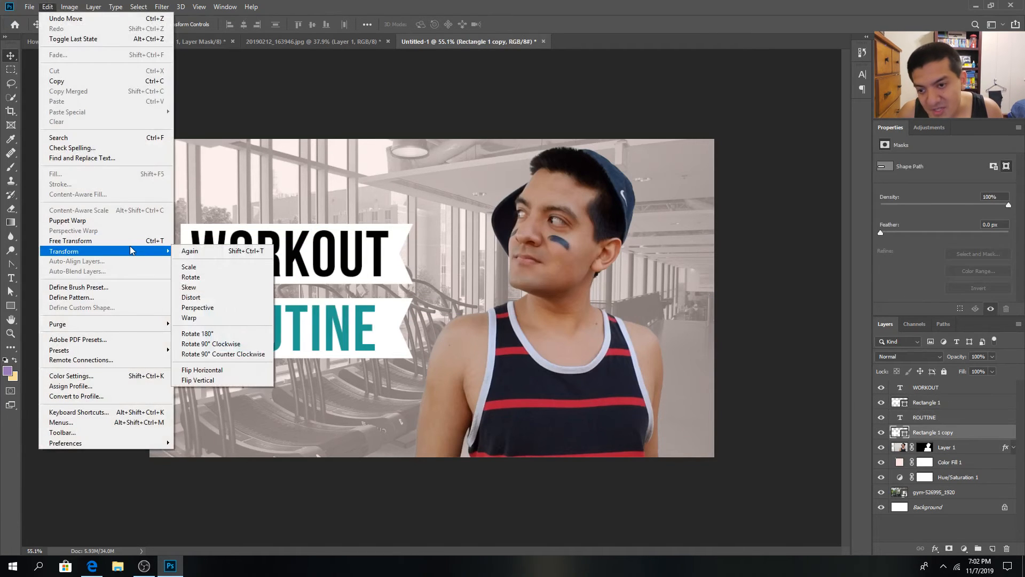
pyautogui.click(256, 371)
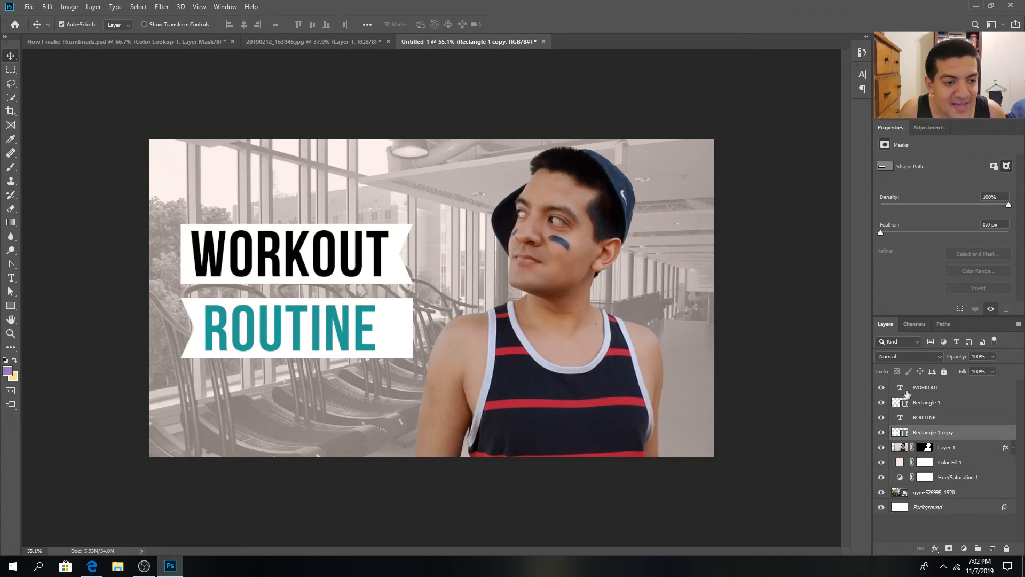
# Recolour the rectangle behind WORKOUT with the teal (239f95) sampled from the ROUTINE text.
pyautogui.click(896, 404)
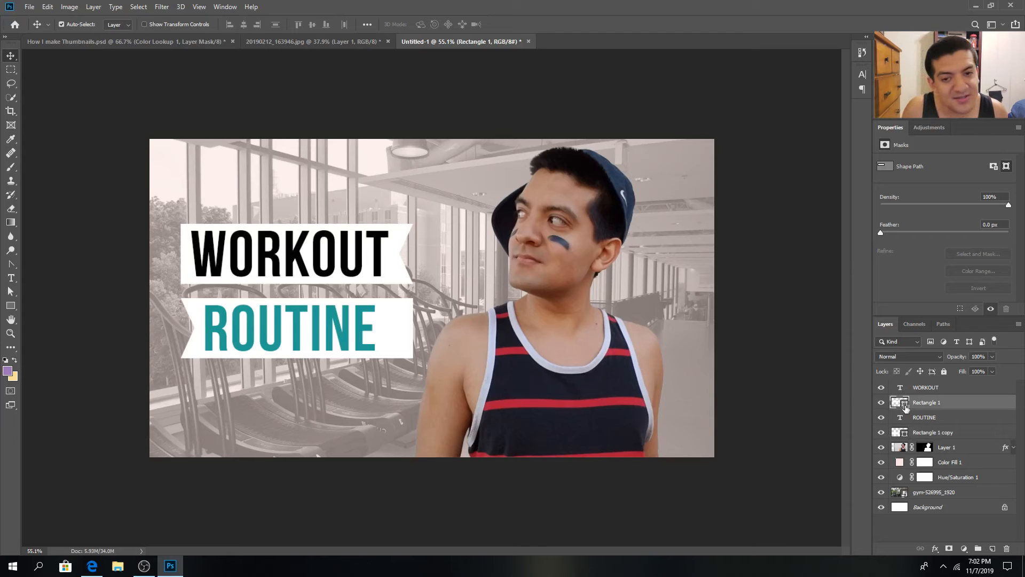
pyautogui.doubleClick(906, 411)
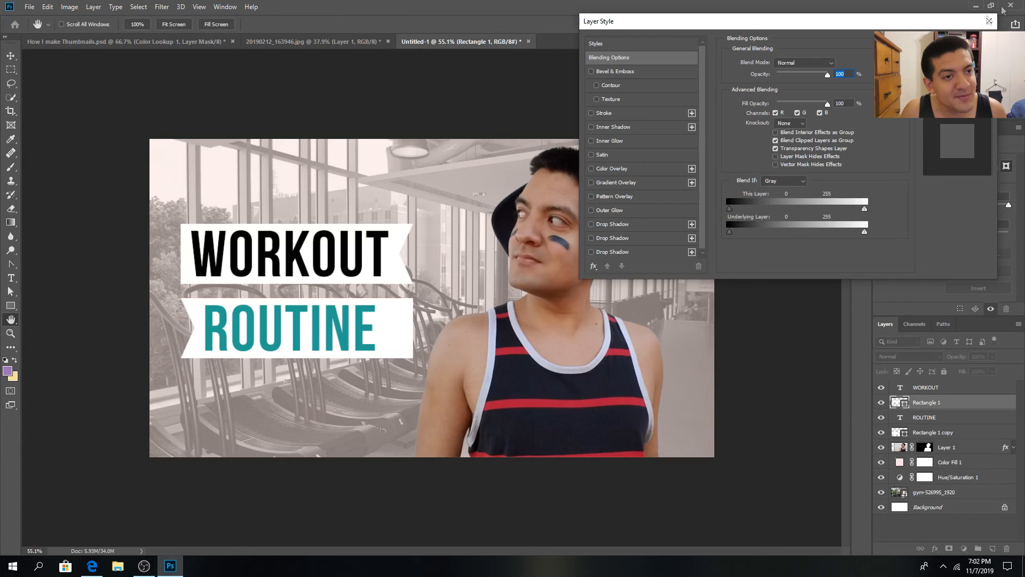
pyautogui.press('Escape')
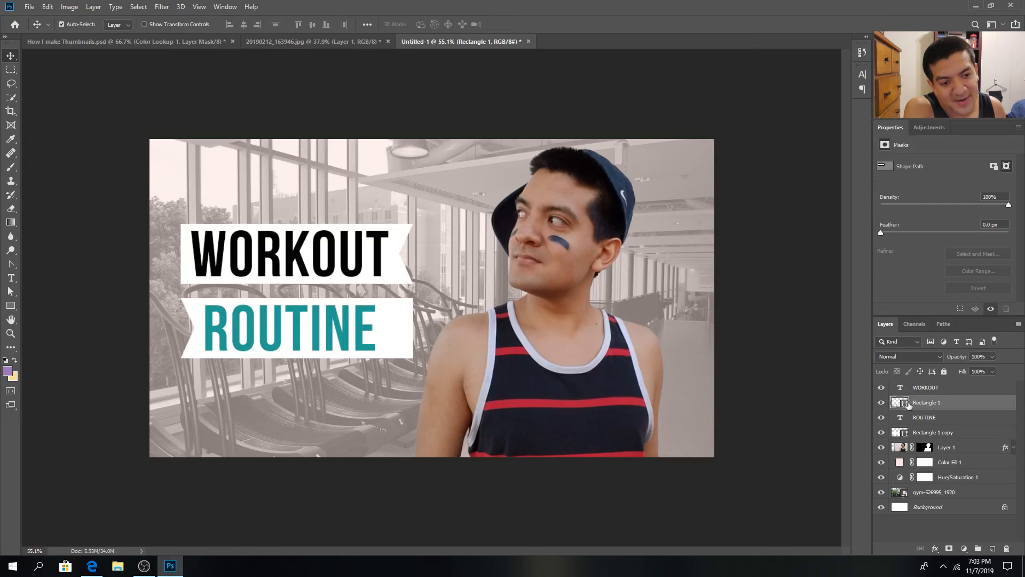
pyautogui.doubleClick(908, 404)
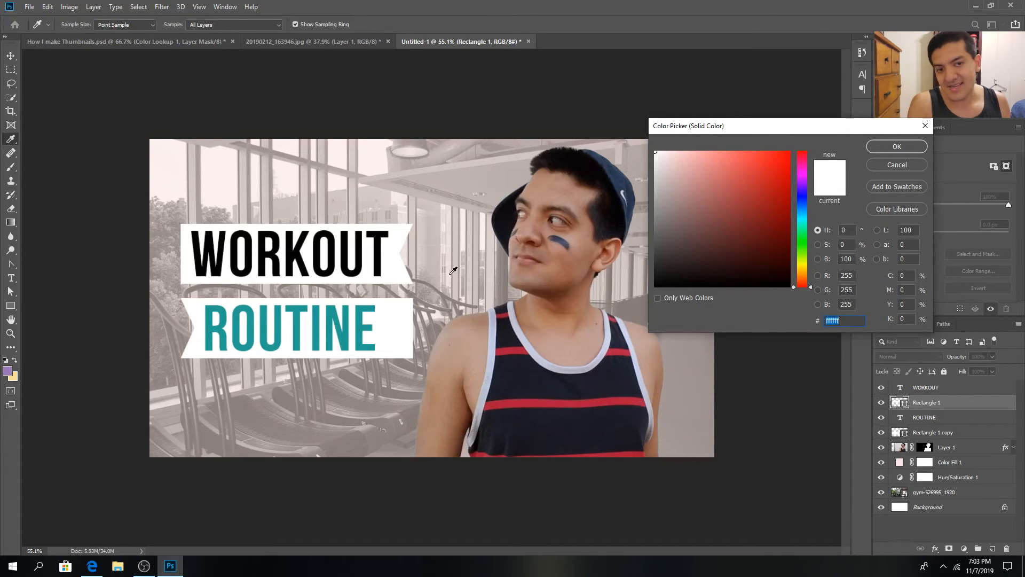
pyautogui.click(332, 309)
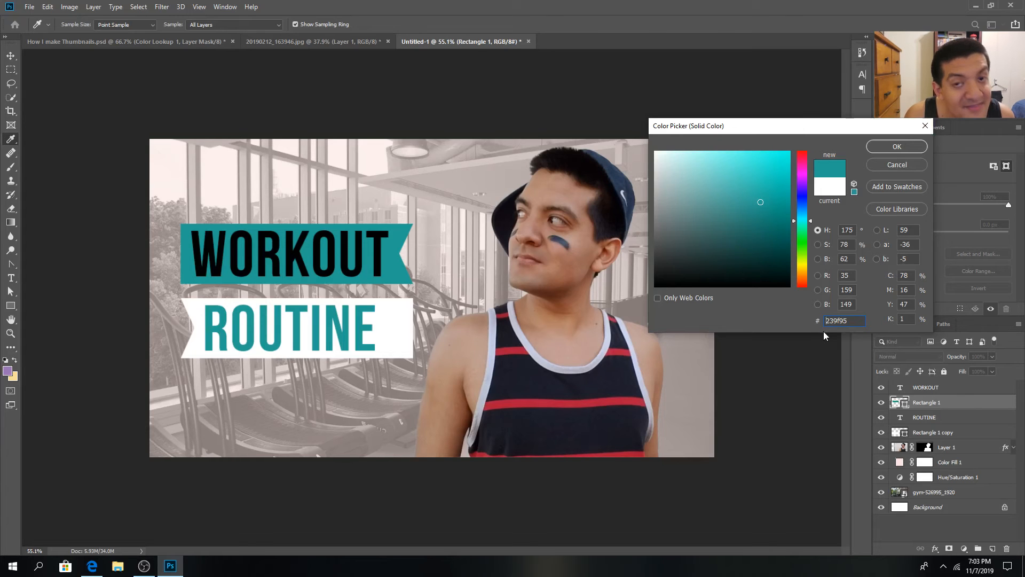
pyautogui.click(889, 147)
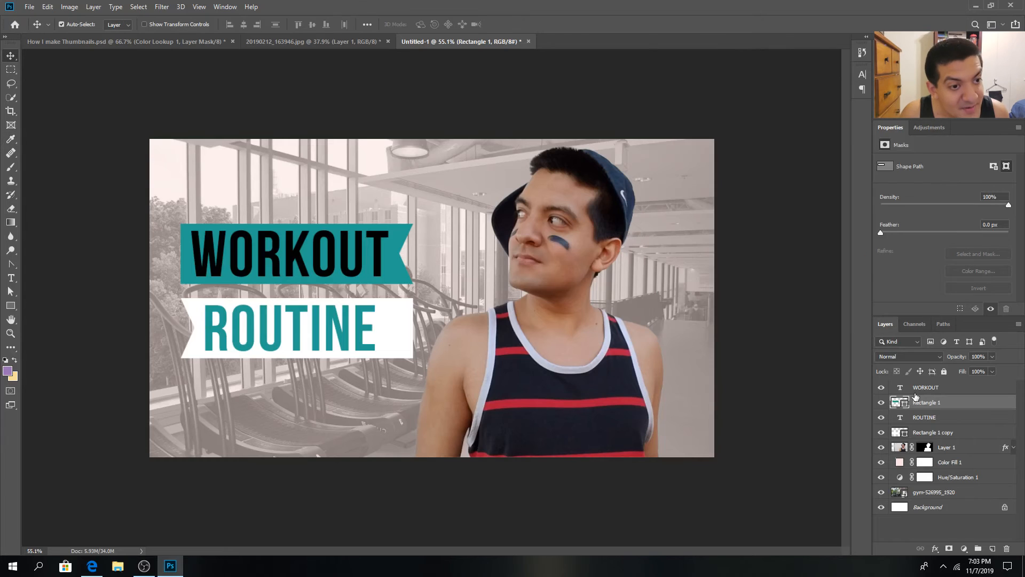
# Recolour the WORKOUT text white by sampling the banner behind ROUTINE.
pyautogui.click(914, 390)
pyautogui.click(952, 269)
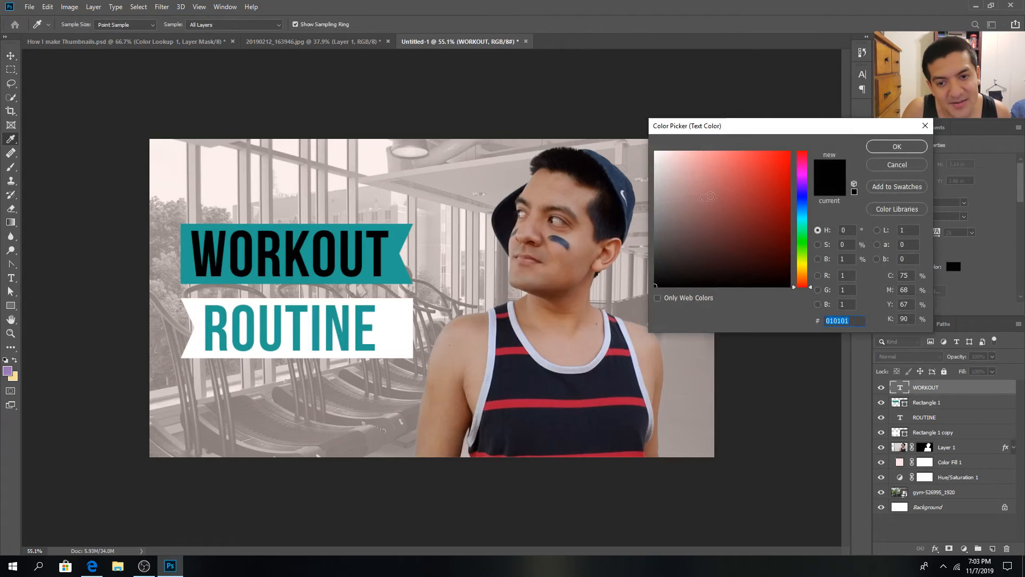
pyautogui.click(406, 323)
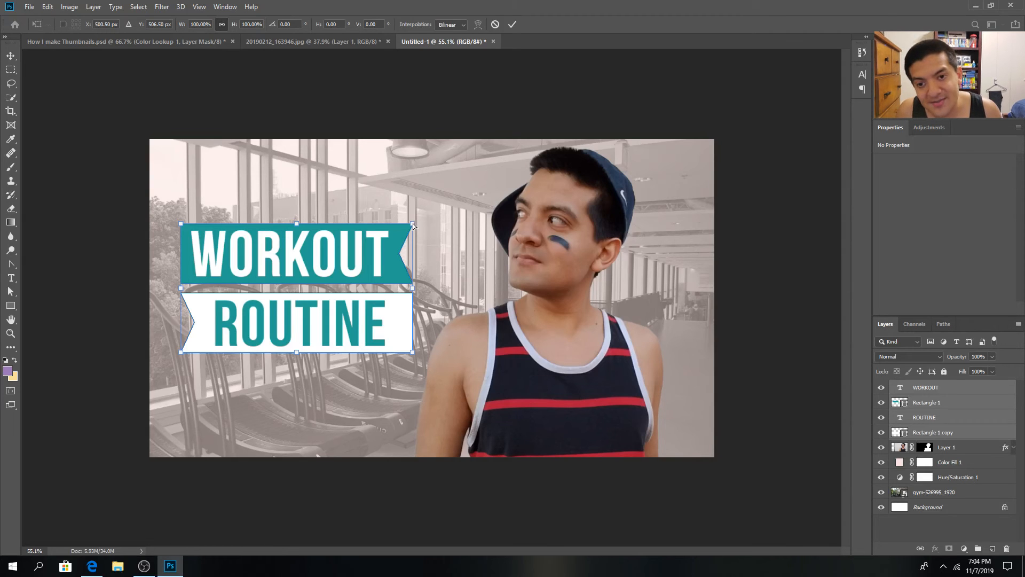
# Skew both title banners with their text so the right side rises about 9°, and enlarge them slightly.
pyautogui.moveTo(413, 225); pyautogui.dragTo(412, 187)
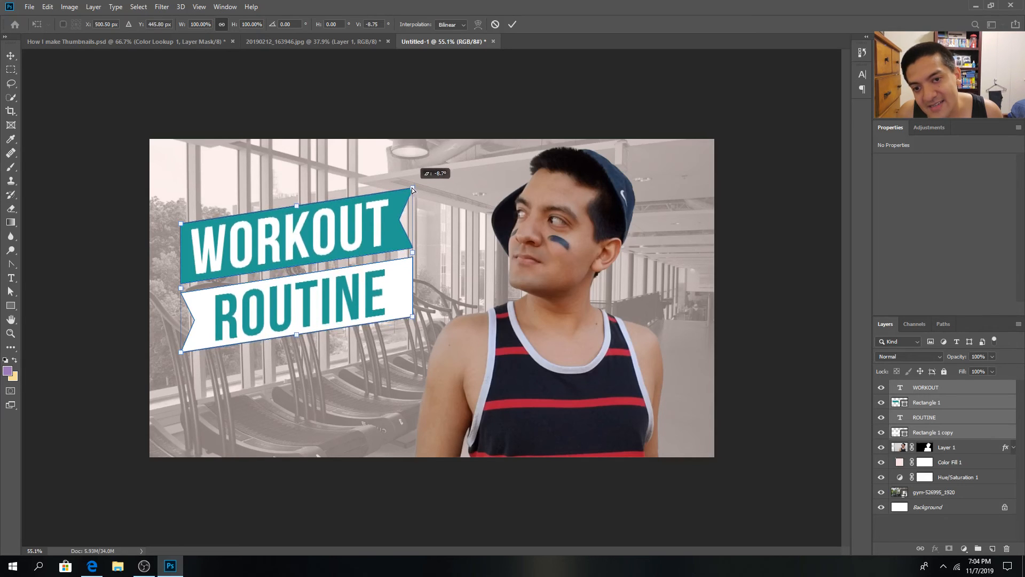
pyautogui.press('Return')
pyautogui.hotkey('ctrl', 't')
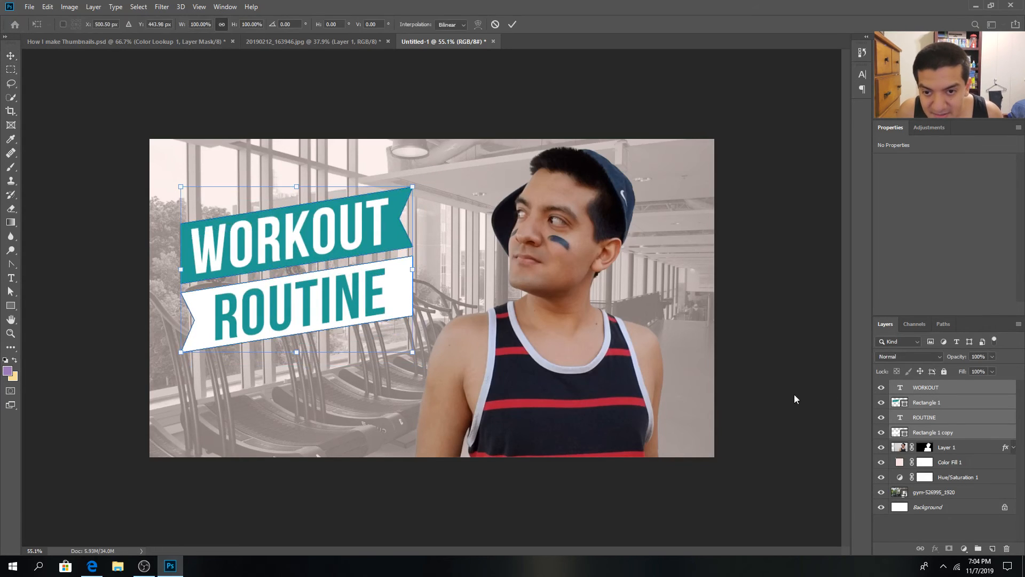
pyautogui.moveTo(374, 299); pyautogui.dragTo(380, 305)
pyautogui.moveTo(420, 355); pyautogui.dragTo(432, 368)
pyautogui.press('Return')
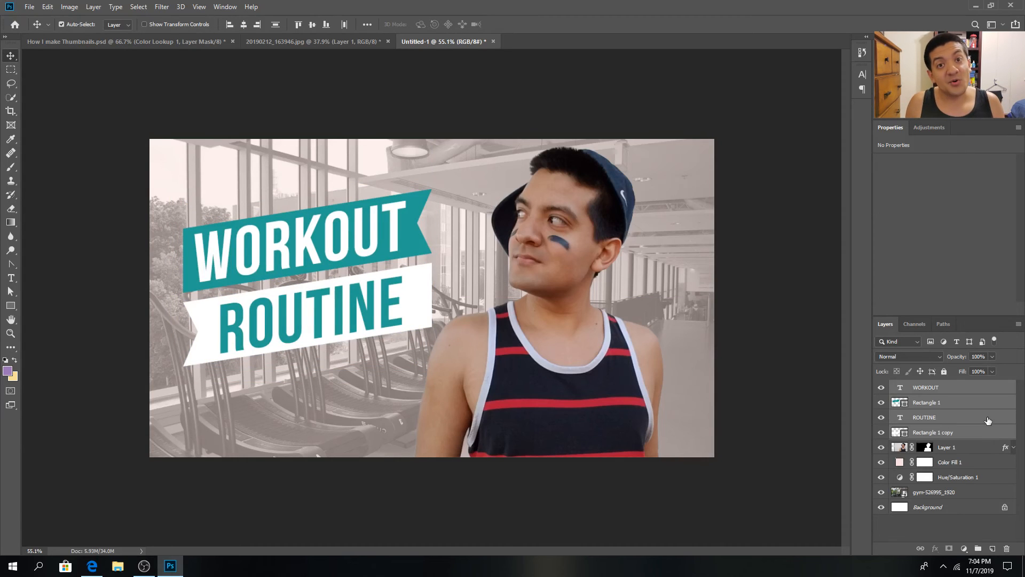
# Create a 1920 x 1080 px rectangle shape directly above the gym photo layer.
pyautogui.click(967, 497)
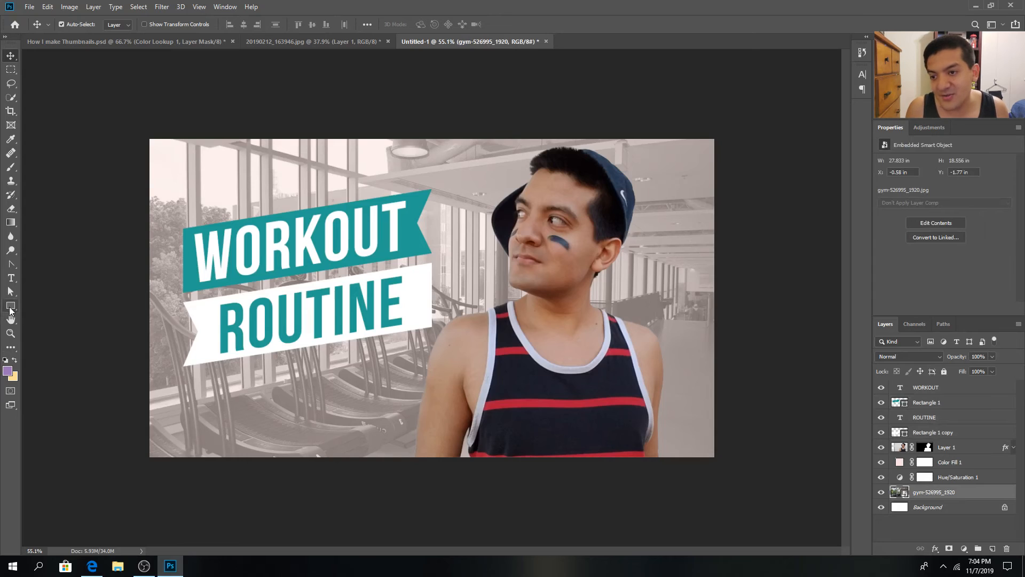
pyautogui.click(10, 307)
pyautogui.click(289, 211)
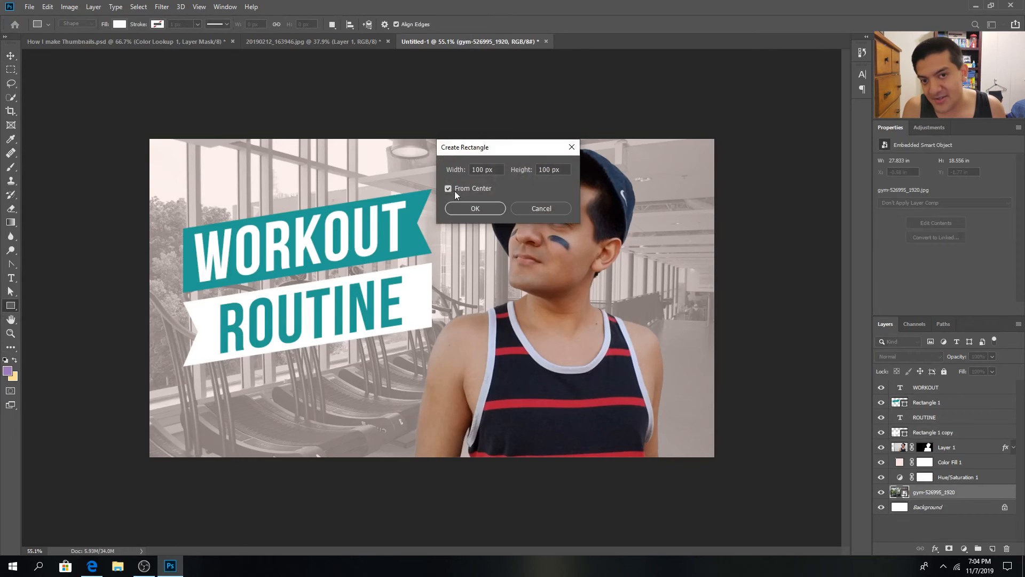
pyautogui.write('1920')
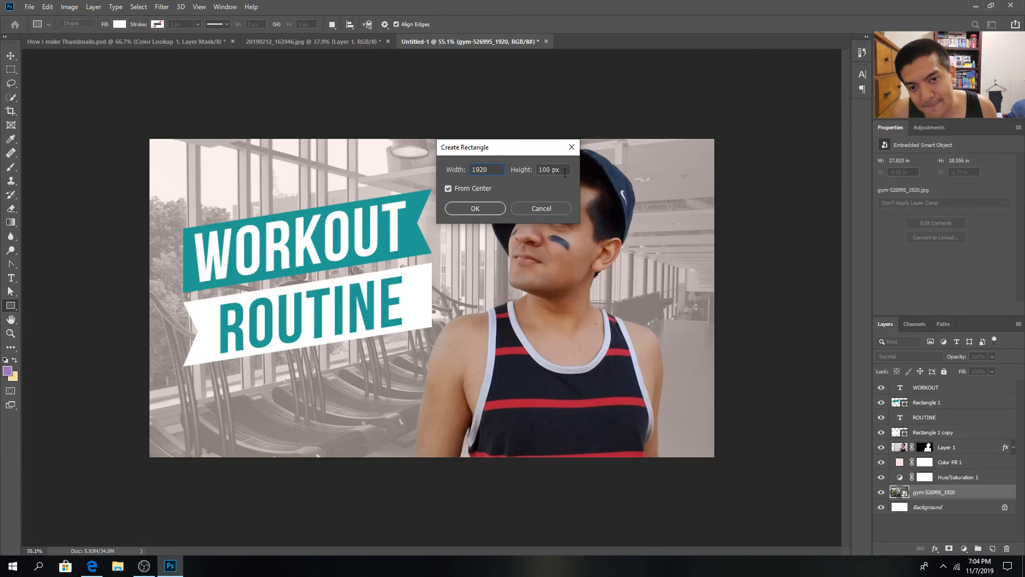
pyautogui.write('1080')
pyautogui.press('Return')
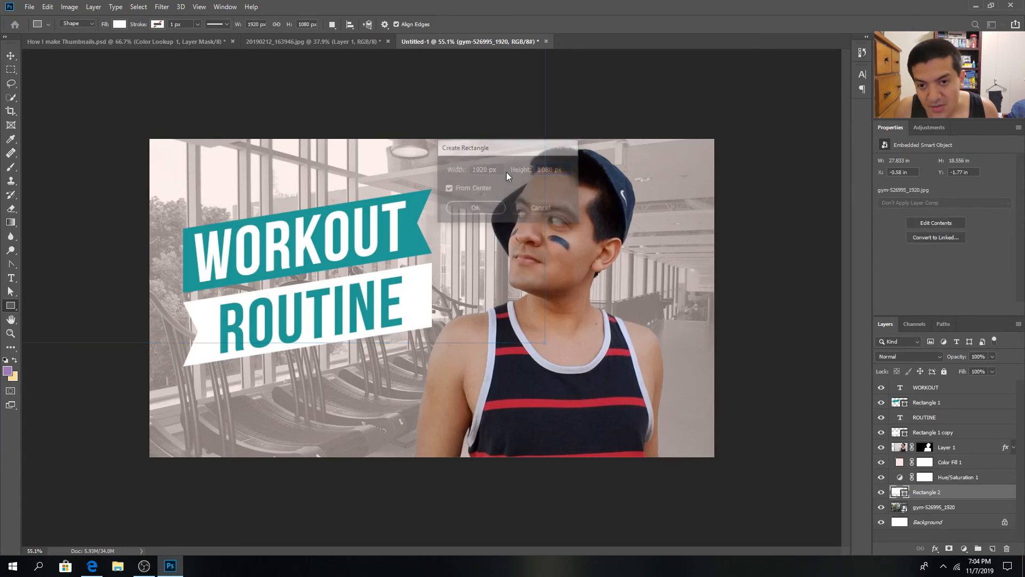
# Move the new full-size rectangle to the top of the layer stack and align it exactly with the canvas.
pyautogui.click(11, 55)
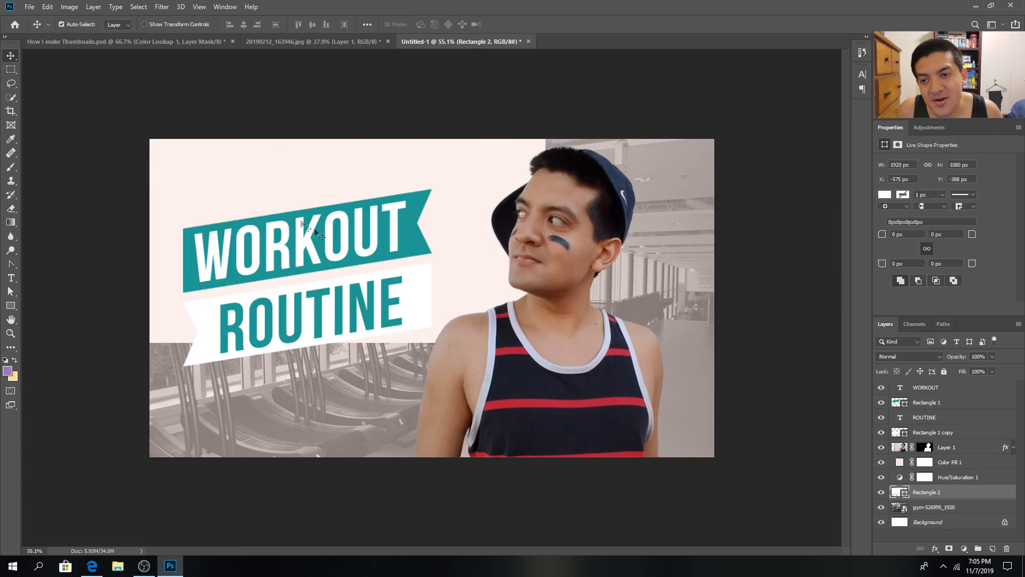
pyautogui.moveTo(205, 176); pyautogui.dragTo(586, 275)
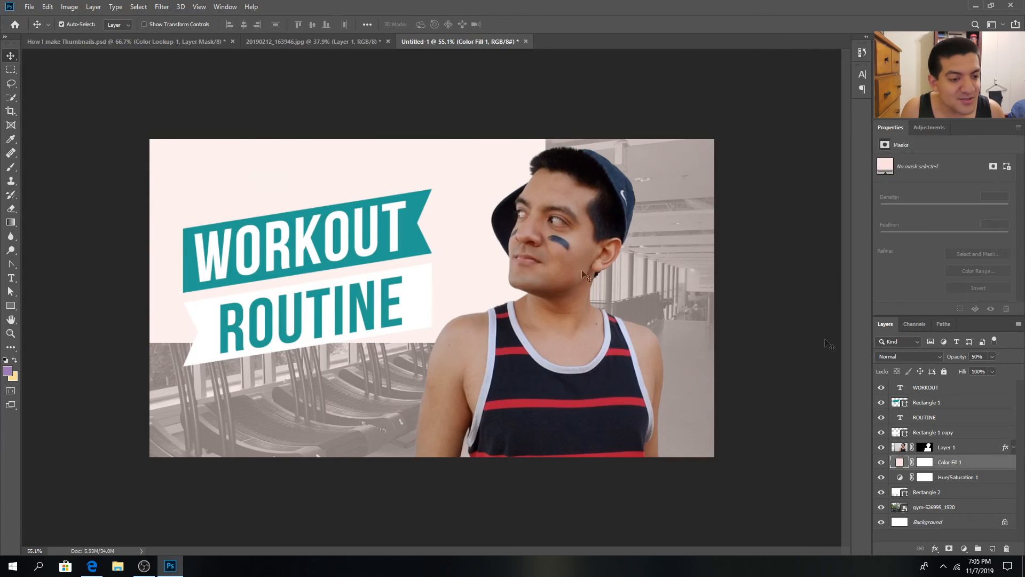
pyautogui.moveTo(956, 494); pyautogui.dragTo(967, 386)
pyautogui.moveTo(249, 203); pyautogui.dragTo(418, 319)
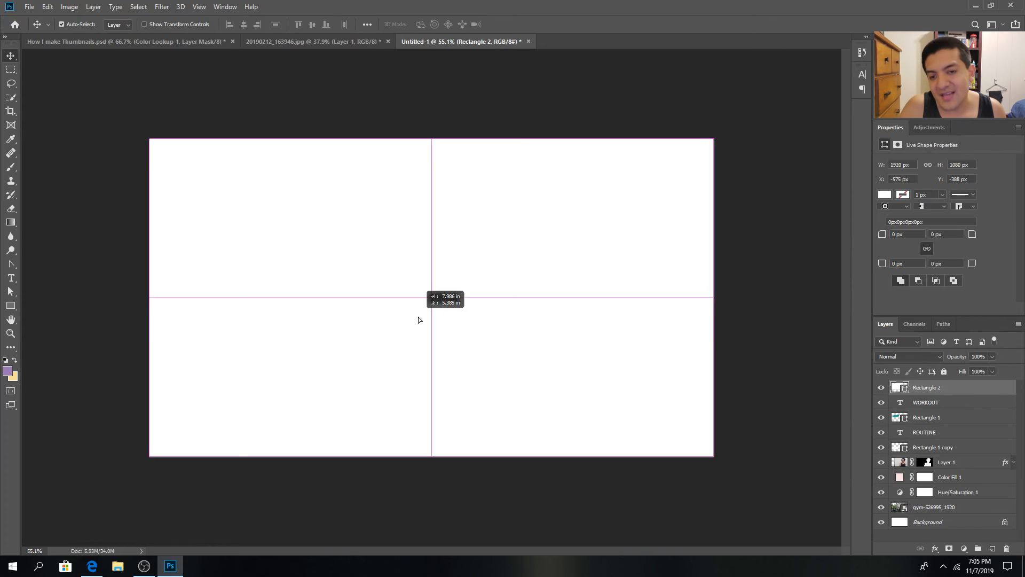
pyautogui.moveTo(418, 320); pyautogui.dragTo(418, 319)
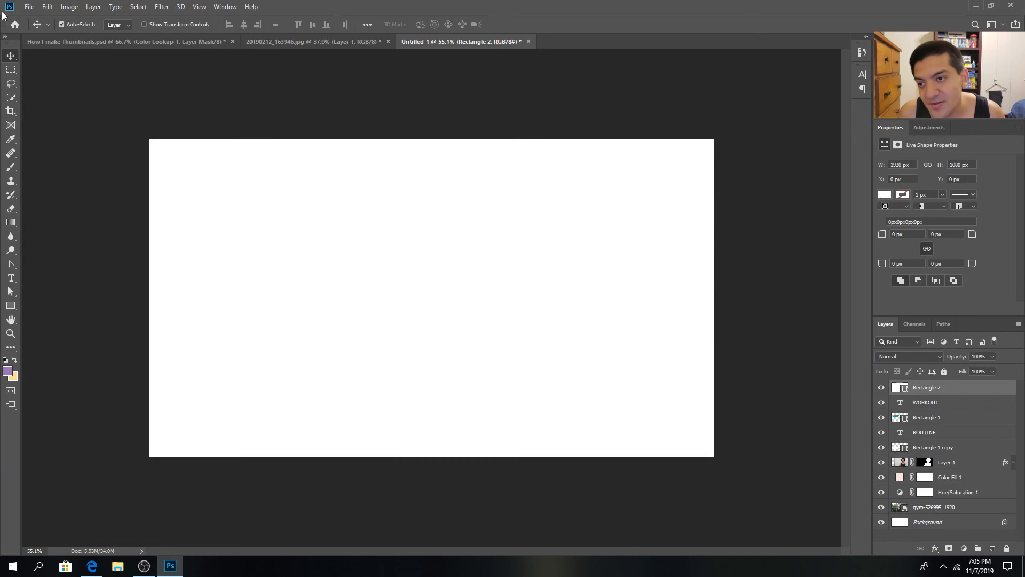
# Remove the full-canvas rectangle's fill and give it a white stroke.
pyautogui.click(11, 308)
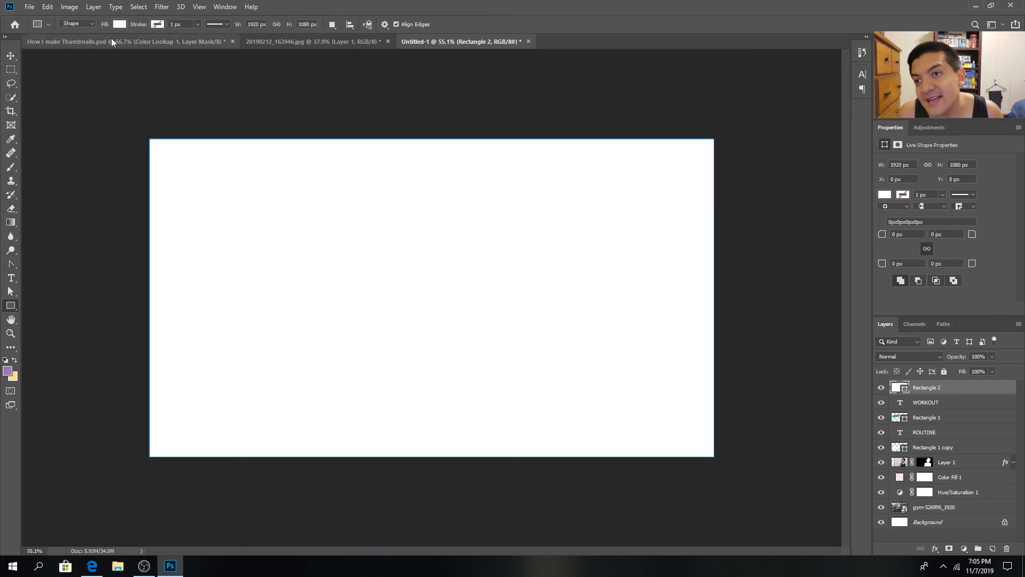
pyautogui.click(117, 25)
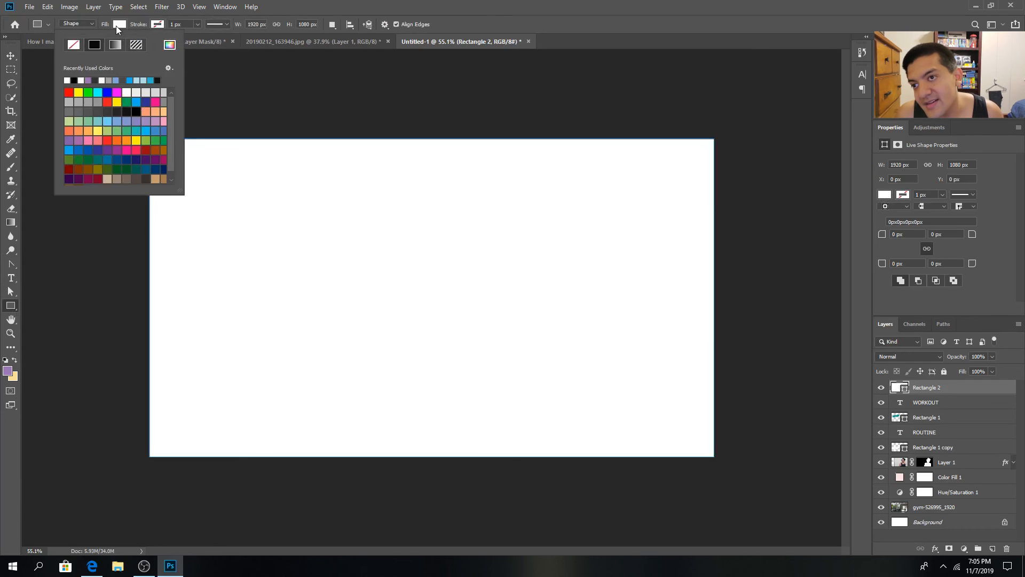
pyautogui.click(76, 47)
pyautogui.click(162, 24)
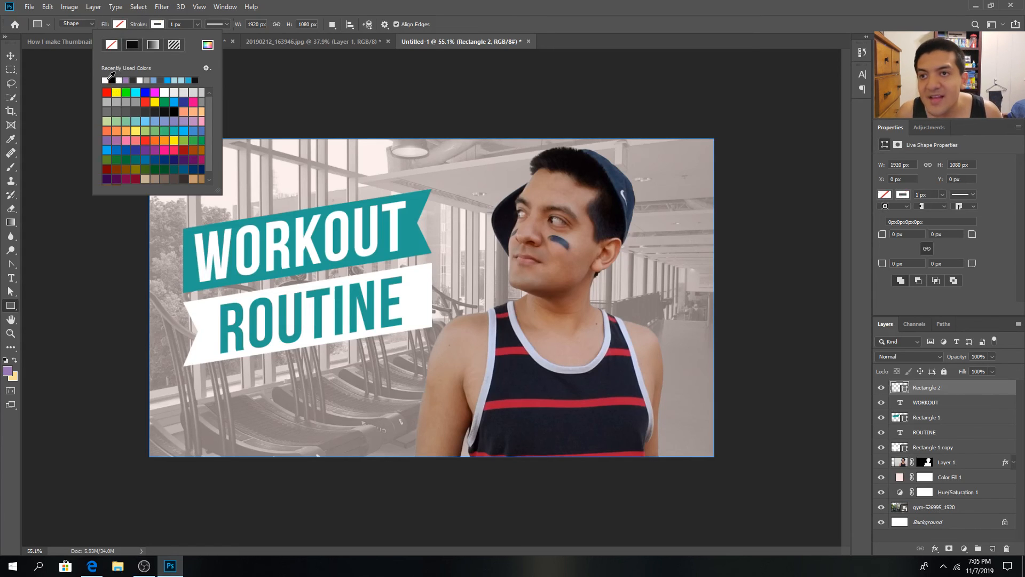
pyautogui.click(277, 5)
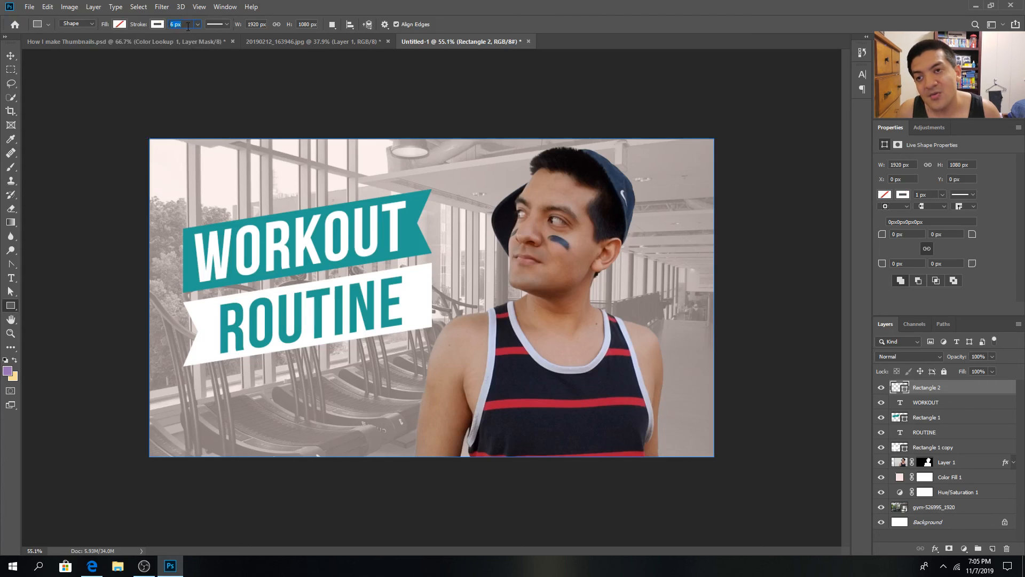
# Set the frame's stroke width to 22 px and move the man's cutout layer above the frame.
pyautogui.press('Up')
pyautogui.press('Up')
pyautogui.press('Up')
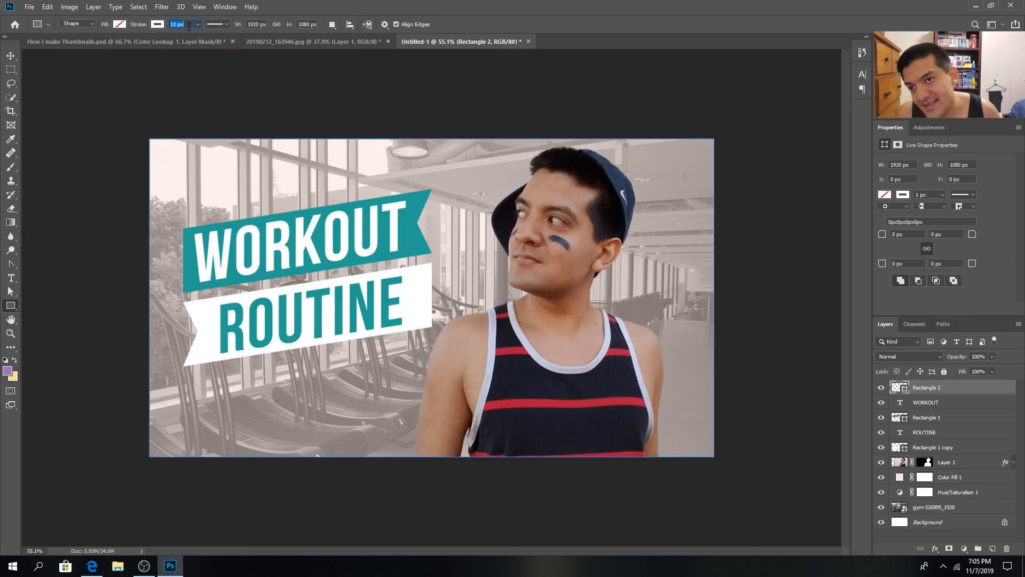
pyautogui.press('Up')
pyautogui.press('Up')
pyautogui.press('Up')
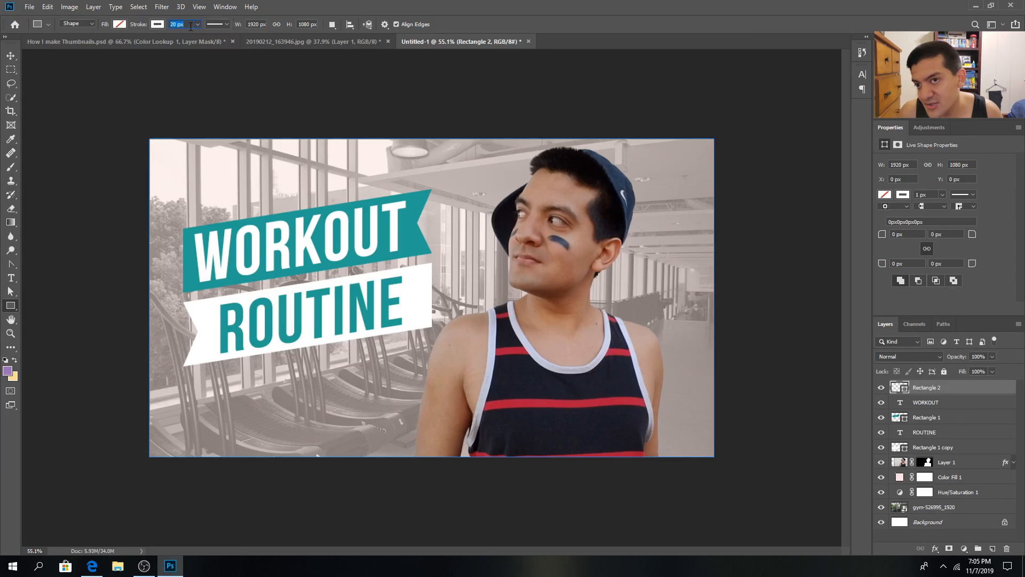
pyautogui.press('Return')
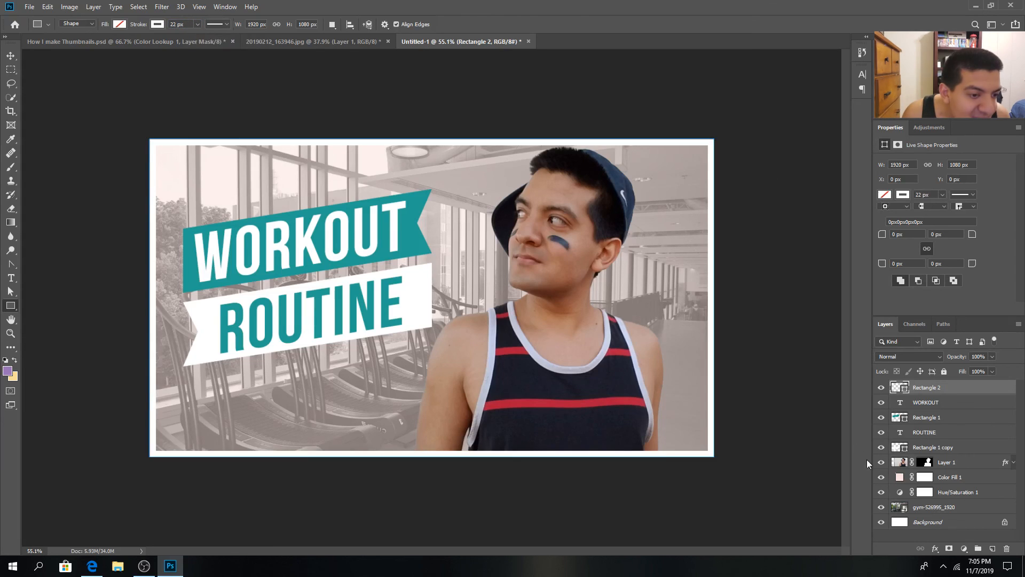
pyautogui.moveTo(946, 466)
pyautogui.mouseDown()
pyautogui.moveTo(968, 417)
pyautogui.moveTo(963, 383)
pyautogui.mouseUp()
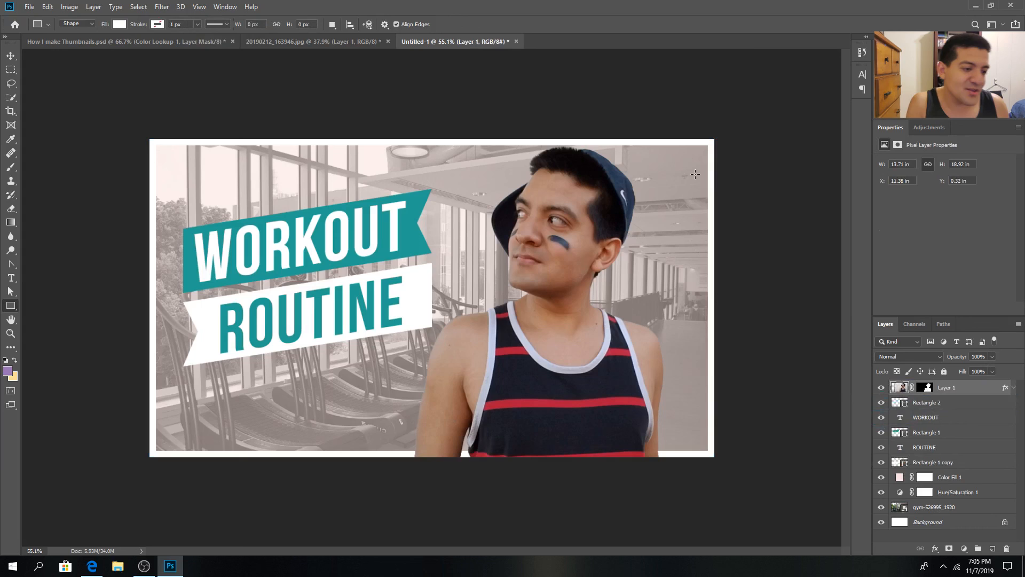
# Add a Color Lookup adjustment layer on top of everything using the Fuji F125 Kodak 2395 LUT.
pyautogui.click(964, 548)
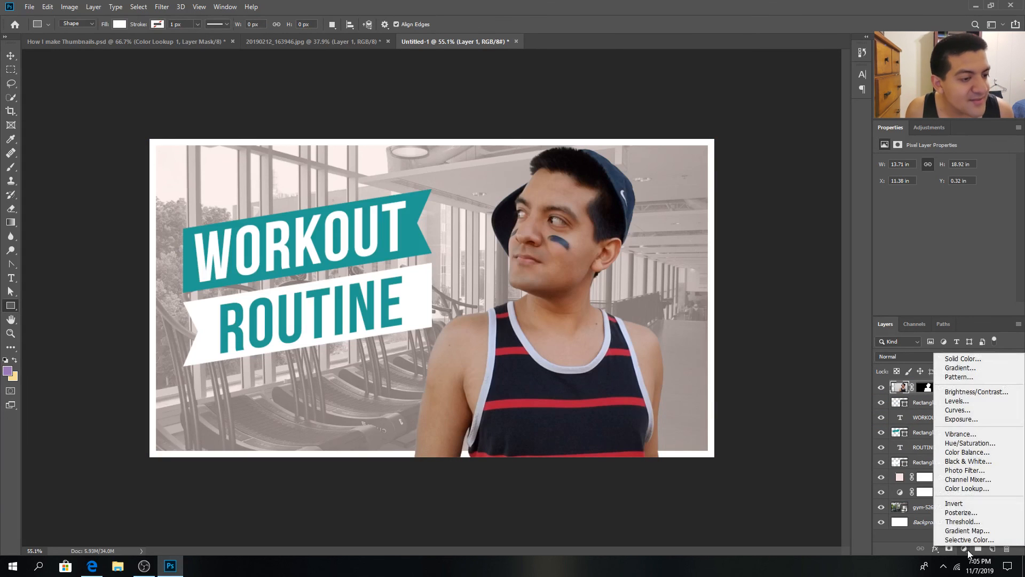
pyautogui.click(994, 488)
pyautogui.click(964, 163)
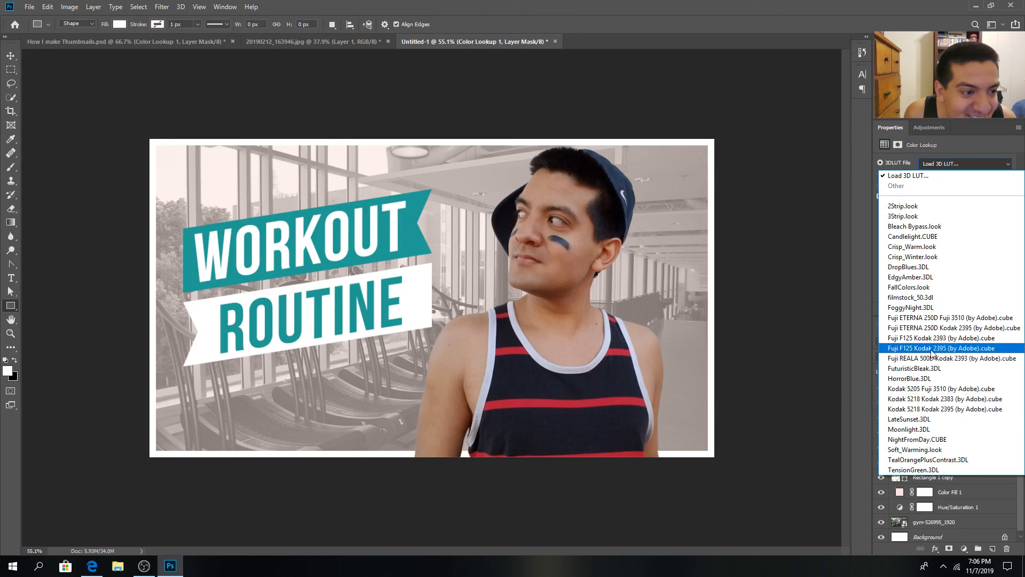
pyautogui.click(910, 350)
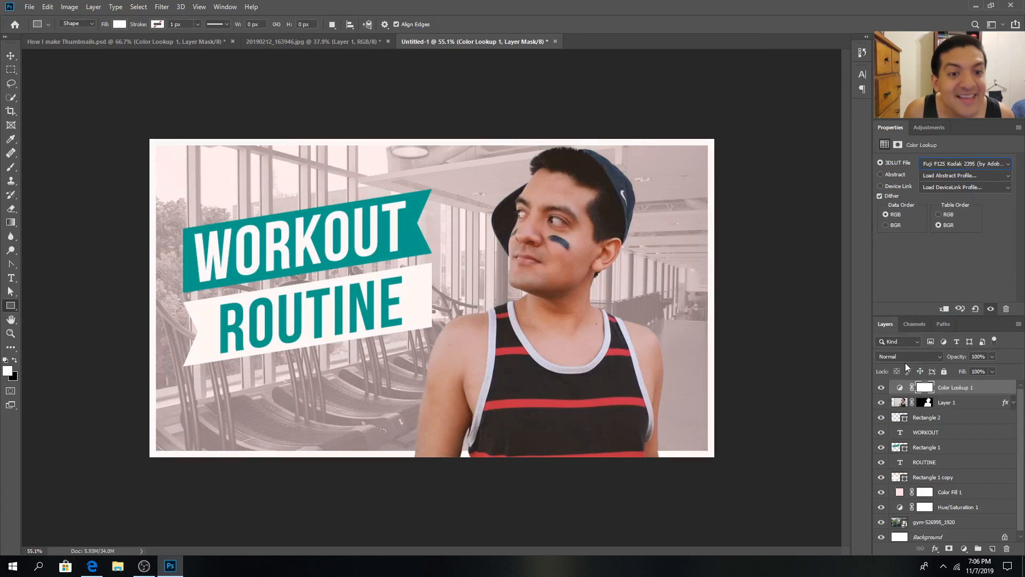
# Switch the Color Lookup to the Fuji ETERNA 250D Kodak 2395 LUT and lower the adjustment layer's opacity.
pyautogui.click(1007, 164)
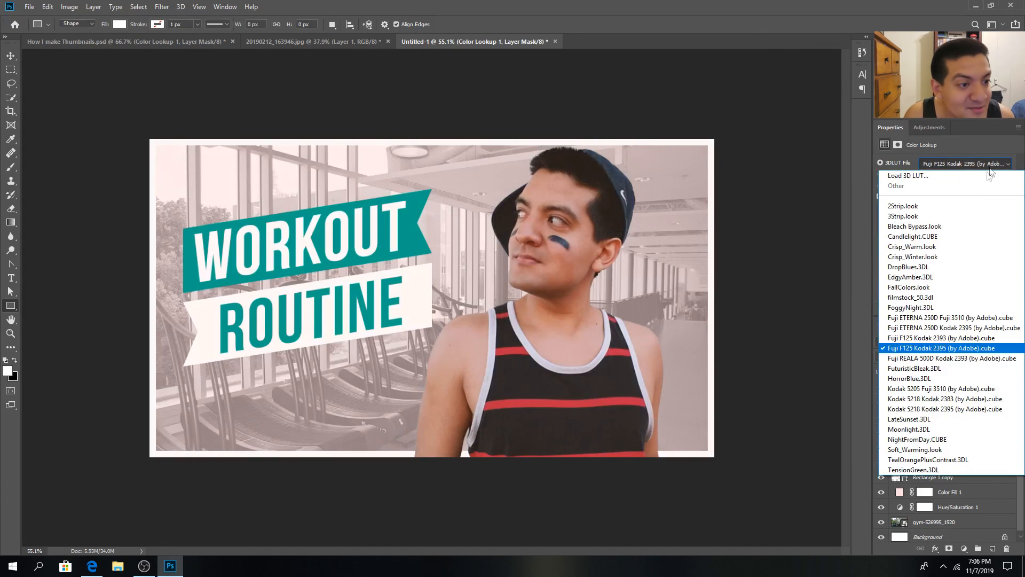
pyautogui.click(987, 327)
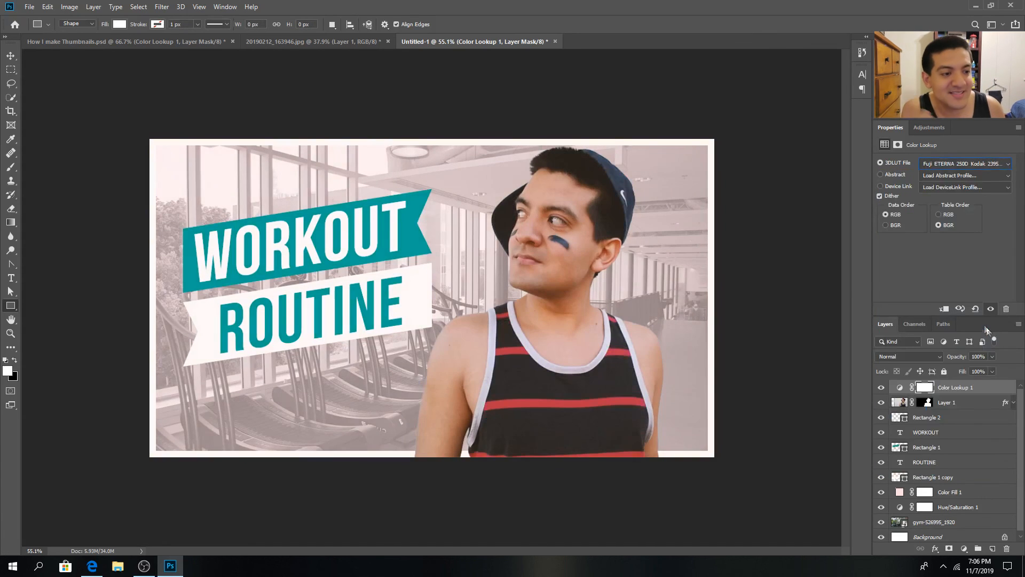
pyautogui.click(991, 356)
pyautogui.moveTo(994, 369); pyautogui.dragTo(968, 367)
pyautogui.click(963, 431)
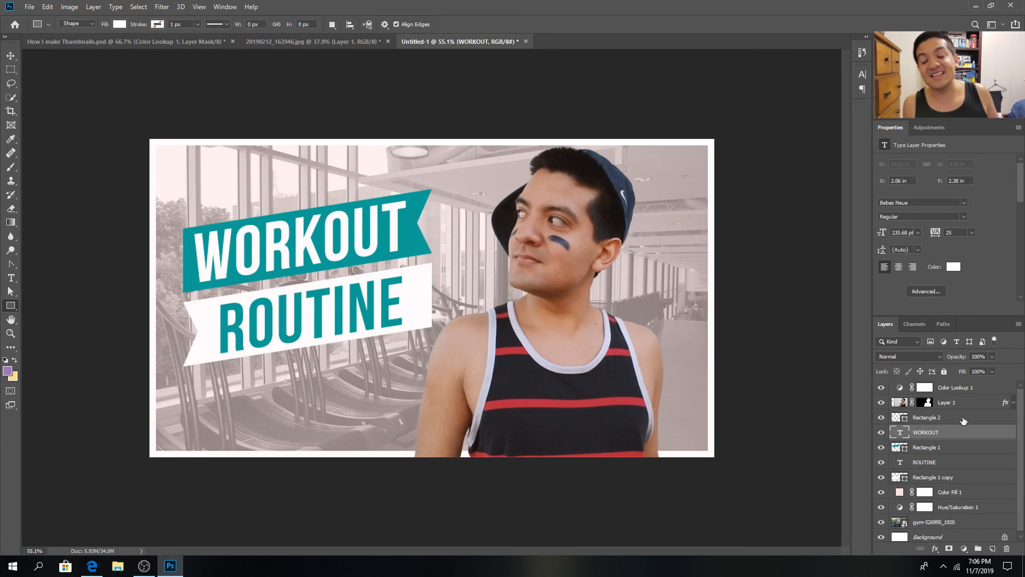